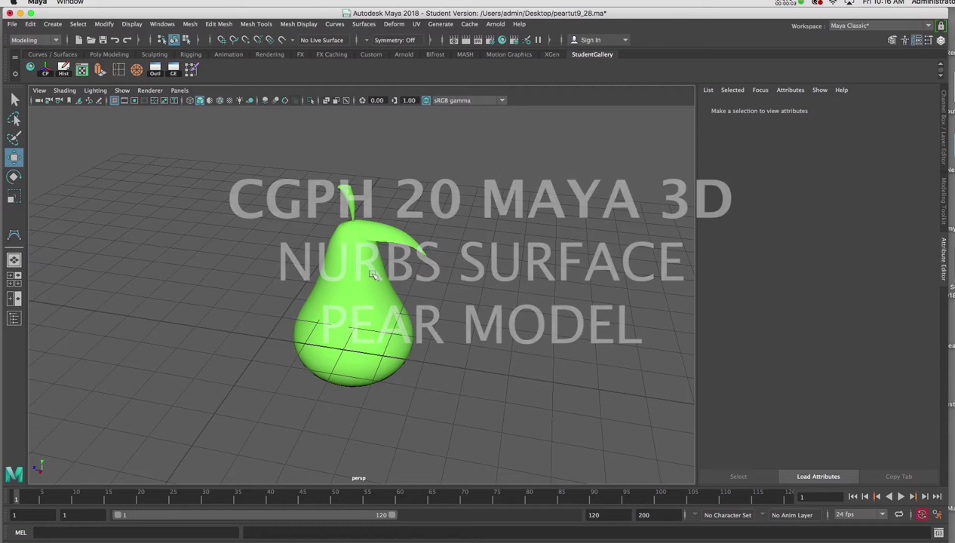
Select the green pear group and move it along Z to -4.926
{"action": "mouse_move", "coordinate": [373, 271]}
{"action": "left_mouse_down", "text": "alt"}
{"action": "mouse_move", "coordinate": [380, 318]}
{"action": "mouse_move", "coordinate": [360, 320]}
{"action": "mouse_move", "coordinate": [360, 301]}
{"action": "mouse_move", "coordinate": [390, 268]}
{"action": "left_mouse_up", "text": "alt"}
{"action": "left_click", "coordinate": [362, 300]}
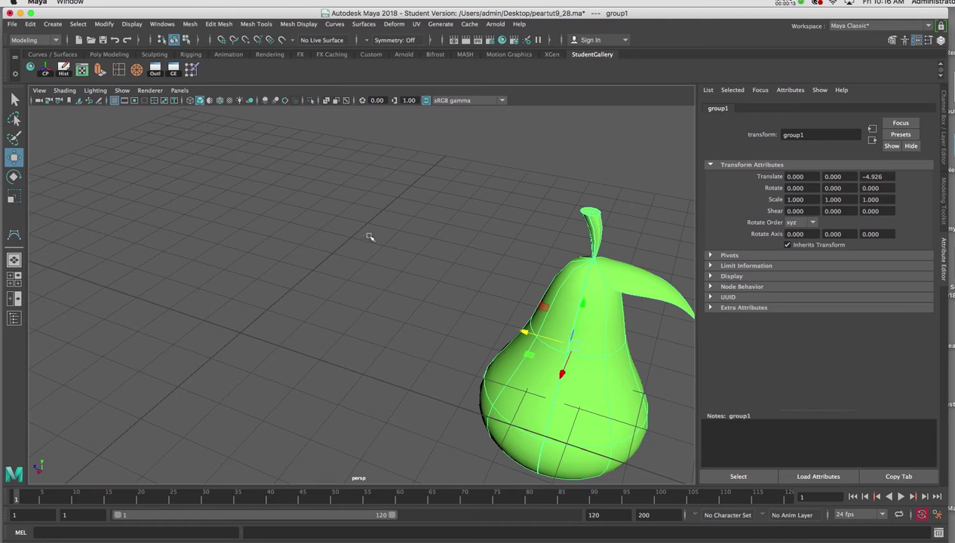
Switch to four views and choose Create > NURBS Primitives > Sphere from the hotbox
{"action": "key", "text": "space"}
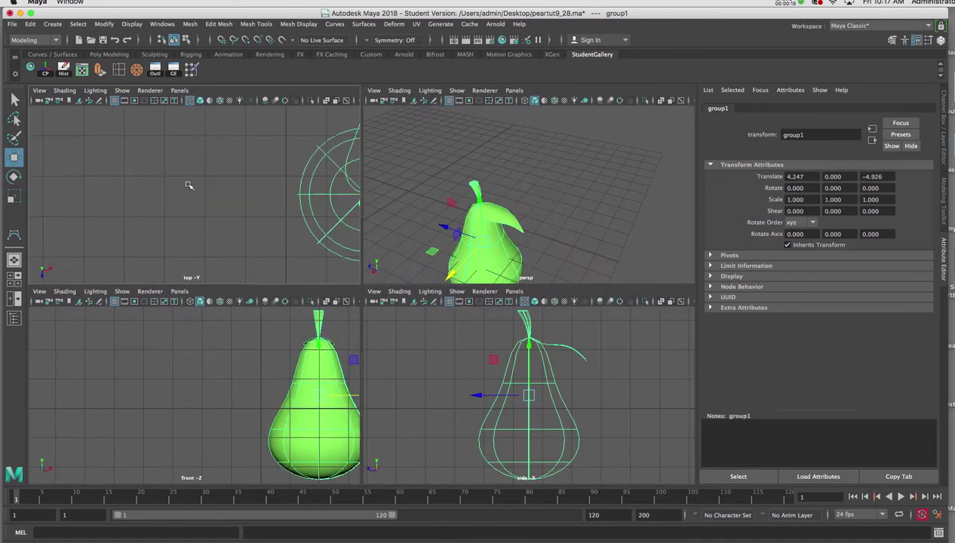
{"action": "key", "text": "space"}
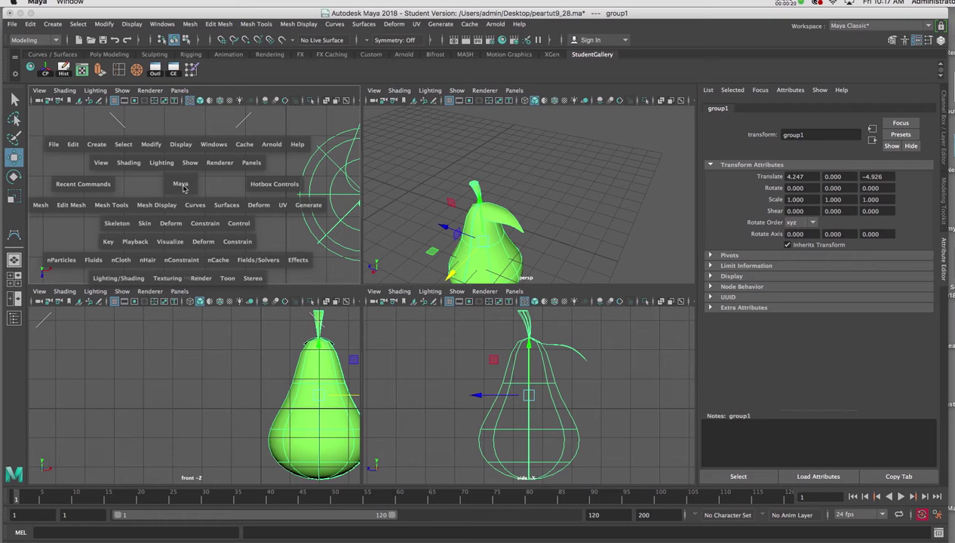
{"action": "left_click", "coordinate": [96, 146]}
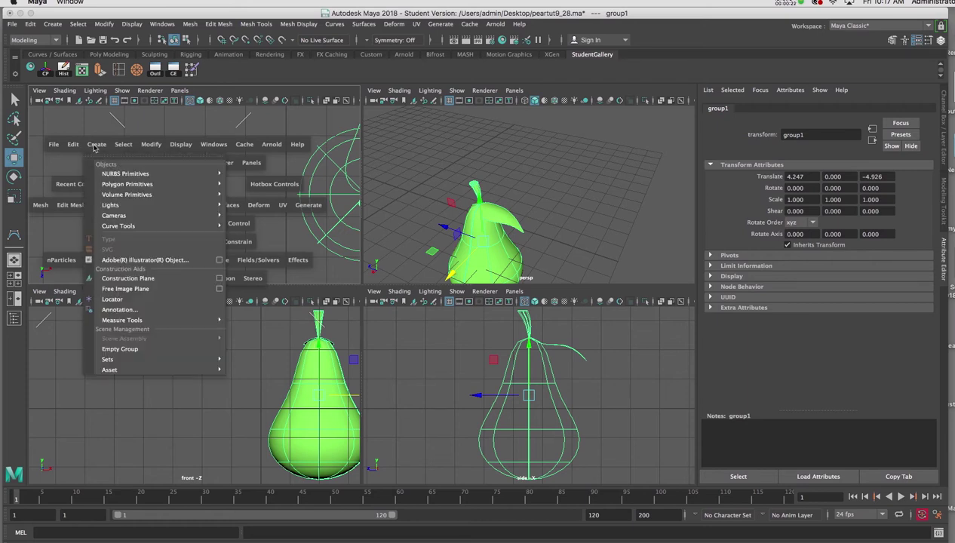
{"action": "mouse_move", "coordinate": [110, 175]}
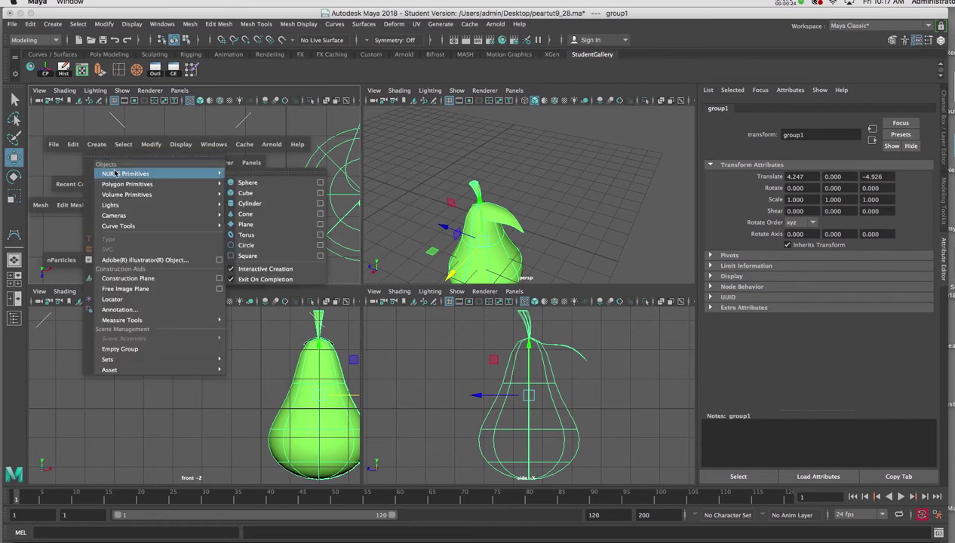
{"action": "left_click", "coordinate": [242, 184]}
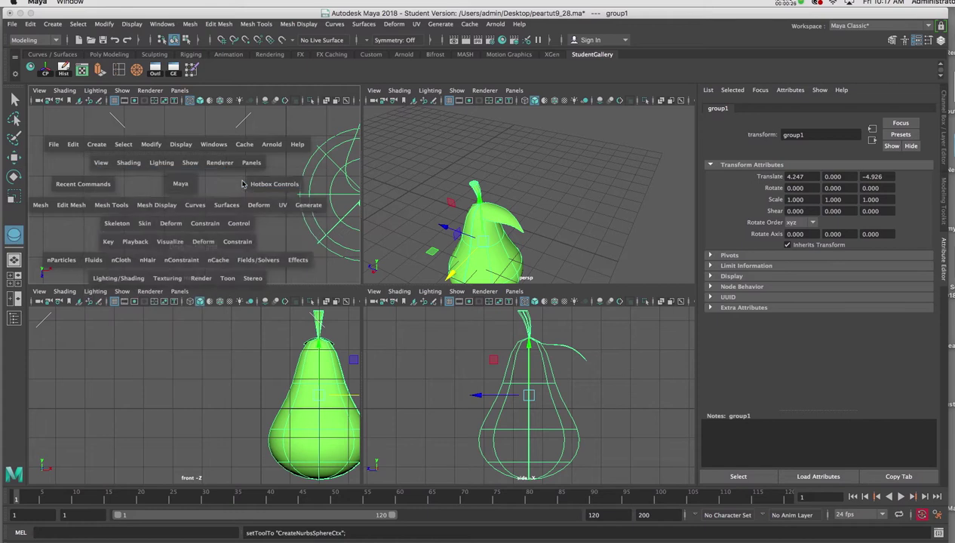
Draw a NURBS sphere in top view and place it beside the pear at -2.651, -0.718, -2.225
{"action": "left_click_drag", "start_coordinate": [179, 186], "coordinate": [217, 224]}
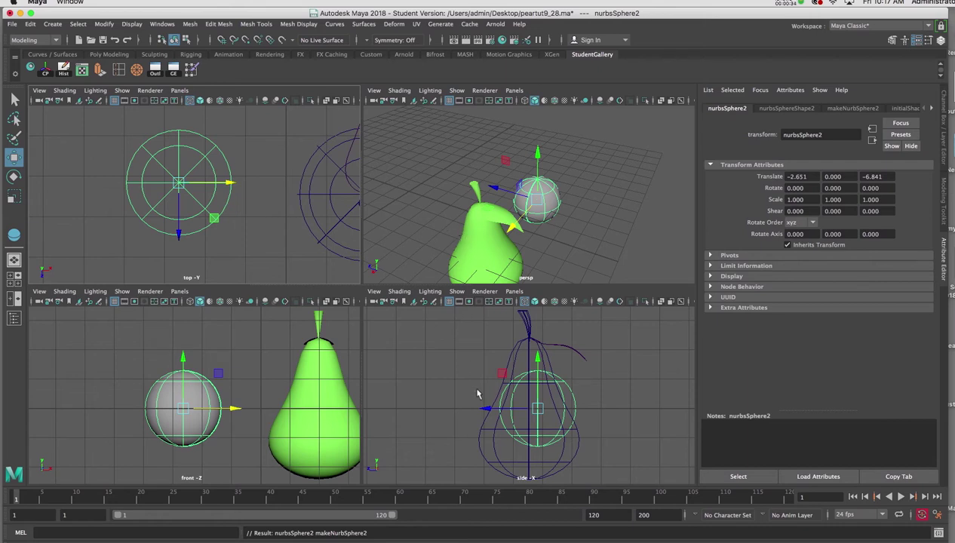
{"action": "key", "text": "space"}
{"action": "left_click_drag", "start_coordinate": [324, 320], "coordinate": [67, 297]}
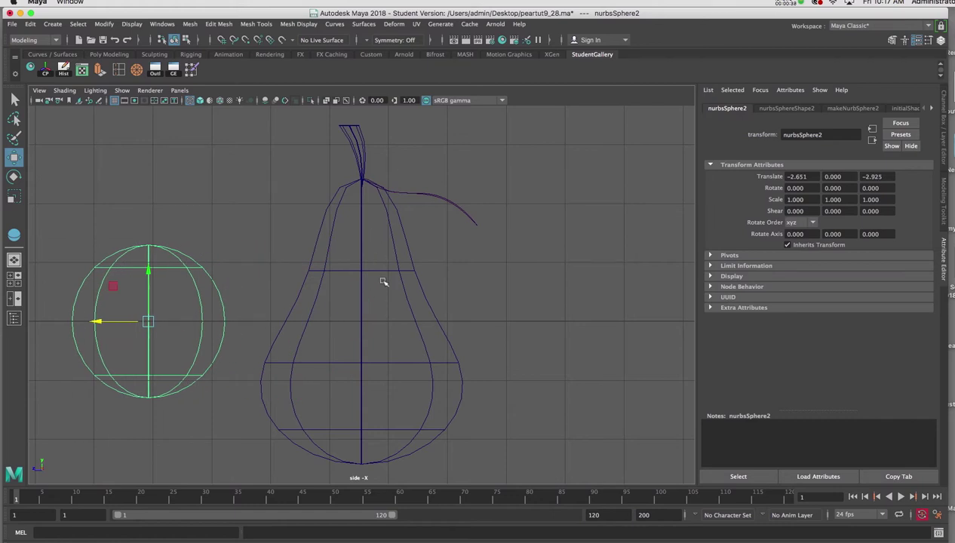
{"action": "middle_click_drag", "start_coordinate": [380, 287], "coordinate": [502, 273], "text": "alt"}
{"action": "left_click_drag", "start_coordinate": [271, 308], "coordinate": [229, 350]}
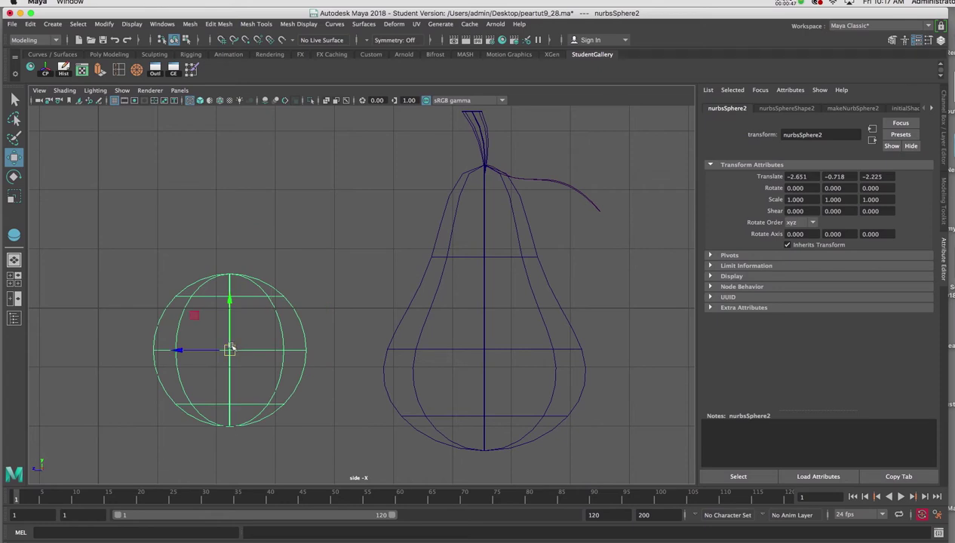
{"action": "right_click", "coordinate": [230, 348]}
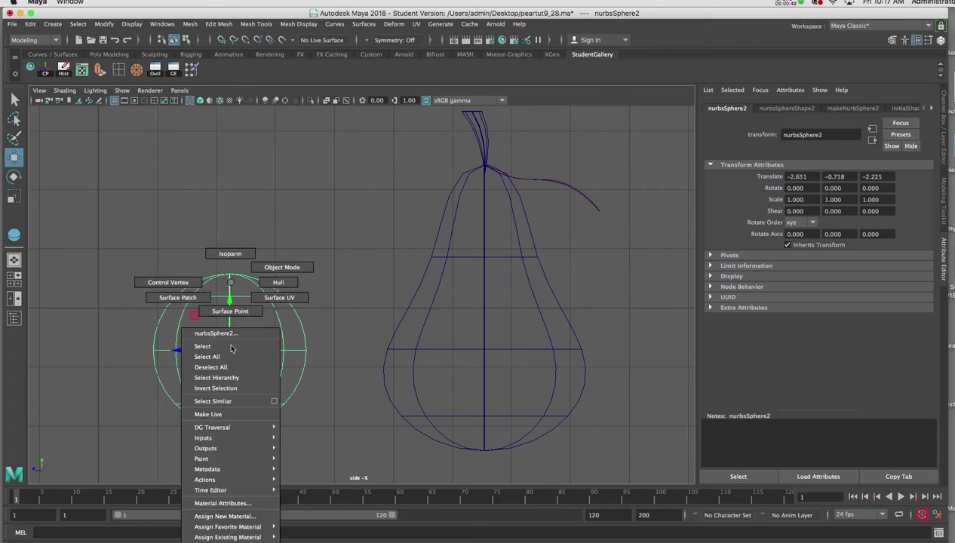
Put nurbsSphere2 into Control Vertex mode and zoom the side view in on it
{"action": "left_click", "coordinate": [190, 285]}
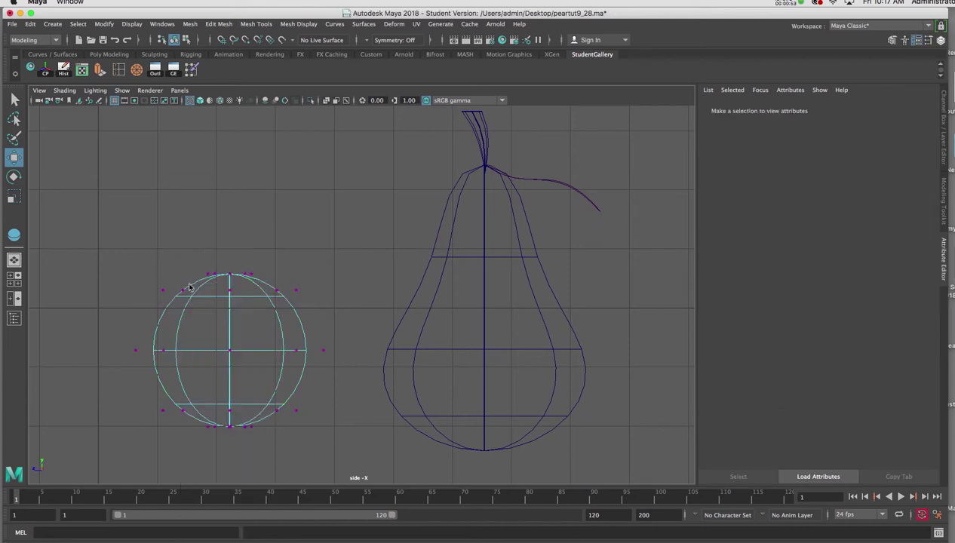
{"action": "right_click_drag", "start_coordinate": [190, 285], "coordinate": [249, 422], "text": "alt"}
{"action": "middle_click_drag", "start_coordinate": [249, 422], "coordinate": [390, 353], "text": "alt"}
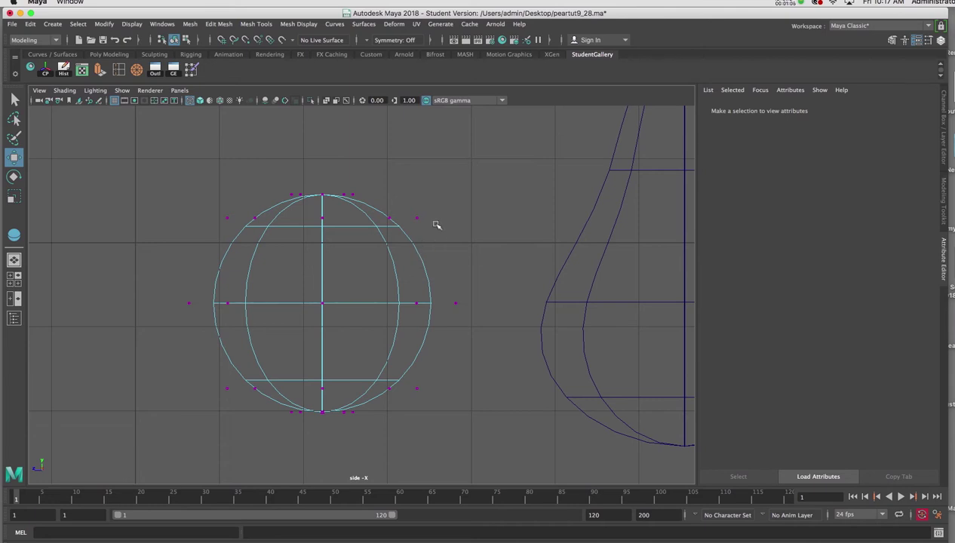
Scale the sphere's top CV row inward and lower it to form a narrow neck
{"action": "left_click_drag", "start_coordinate": [435, 206], "coordinate": [459, 192]}
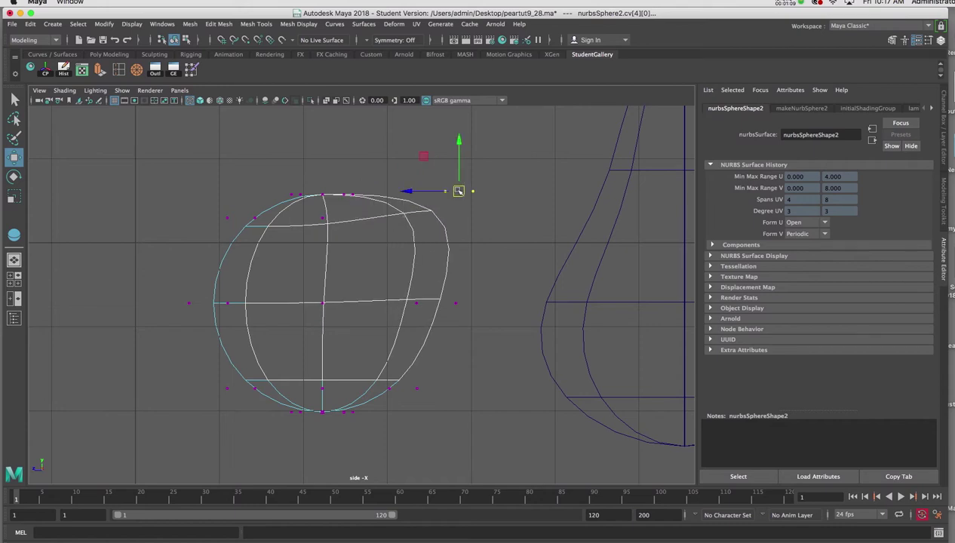
{"action": "key", "text": "ctrl+z"}
{"action": "scroll", "coordinate": [464, 253], "scroll_direction": "down", "scroll_amount": 3}
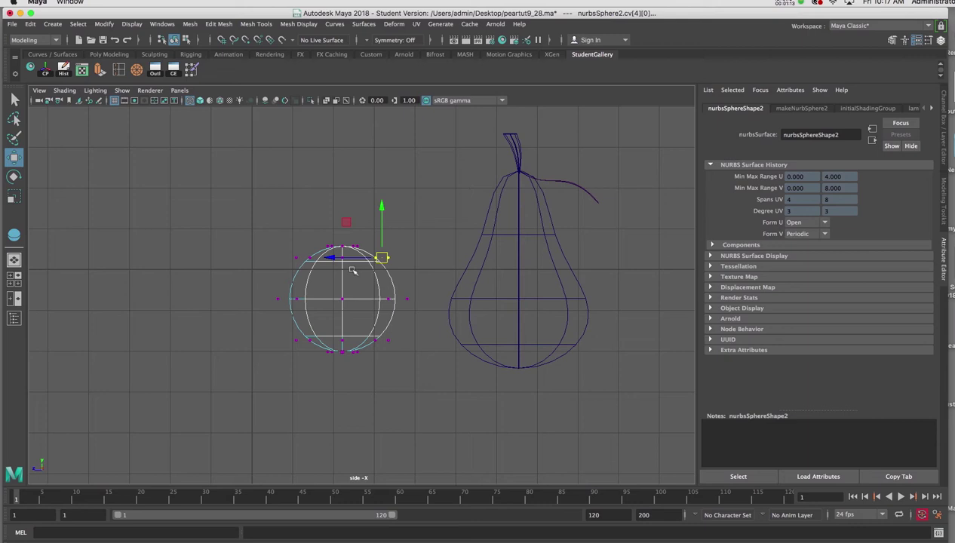
{"action": "left_click_drag", "start_coordinate": [264, 251], "coordinate": [408, 270]}
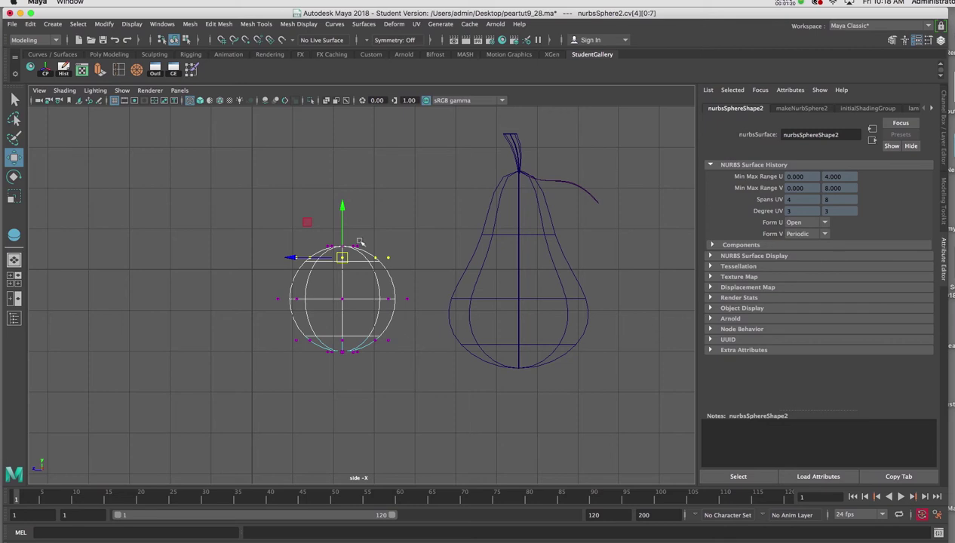
{"action": "scroll", "coordinate": [358, 240], "scroll_direction": "up", "scroll_amount": 3}
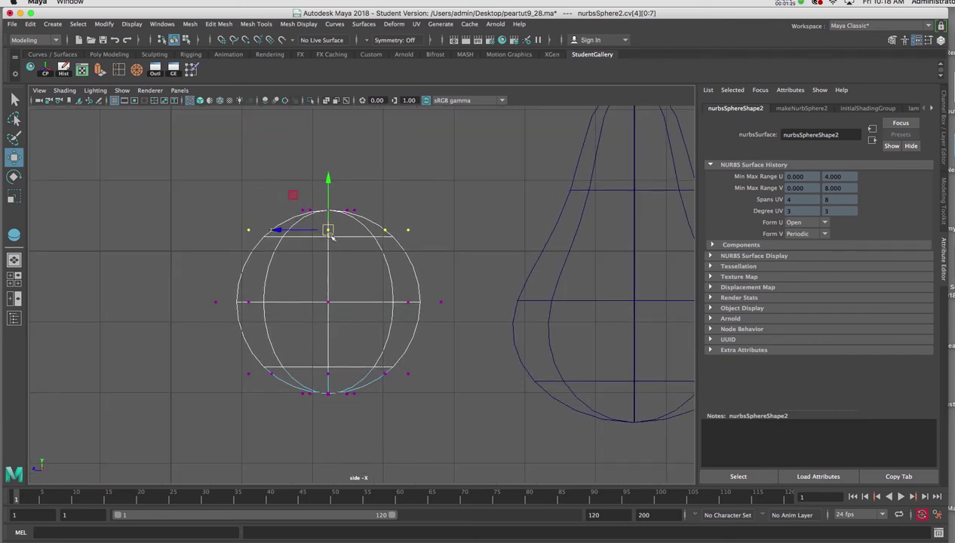
{"action": "key", "text": "r"}
{"action": "left_click_drag", "start_coordinate": [330, 229], "coordinate": [250, 231]}
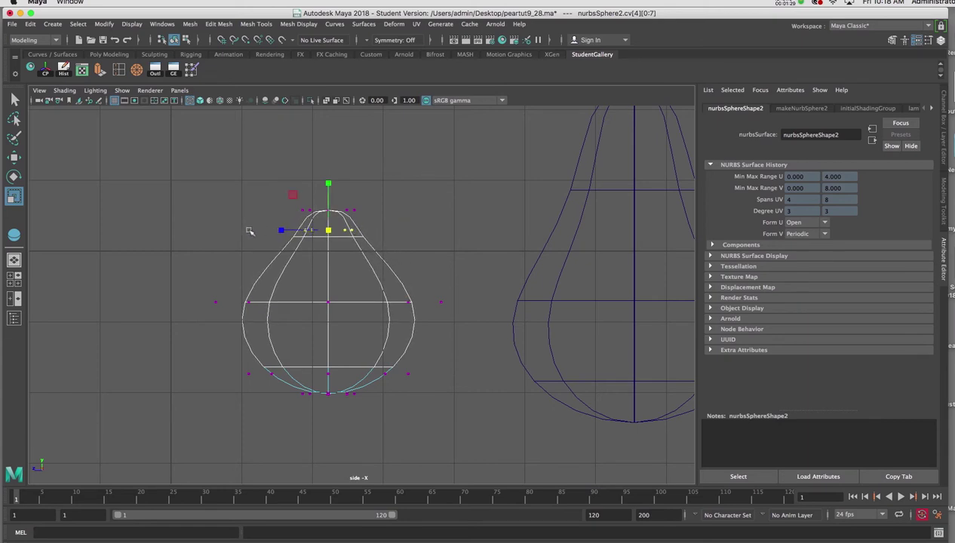
{"action": "key", "text": "w"}
{"action": "left_click_drag", "start_coordinate": [328, 184], "coordinate": [337, 238]}
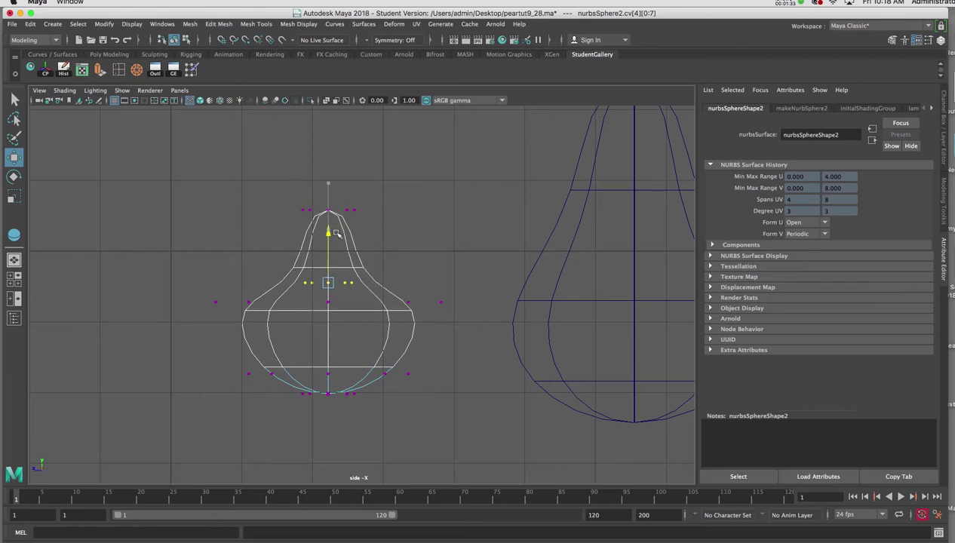
Lower the middle CV row and scale it narrower to shape the pear waist
{"action": "left_click_drag", "start_coordinate": [195, 296], "coordinate": [465, 318]}
{"action": "mouse_move", "coordinate": [328, 249]}
{"action": "left_mouse_down"}
{"action": "mouse_move", "coordinate": [330, 273]}
{"action": "mouse_move", "coordinate": [334, 262]}
{"action": "left_mouse_up"}
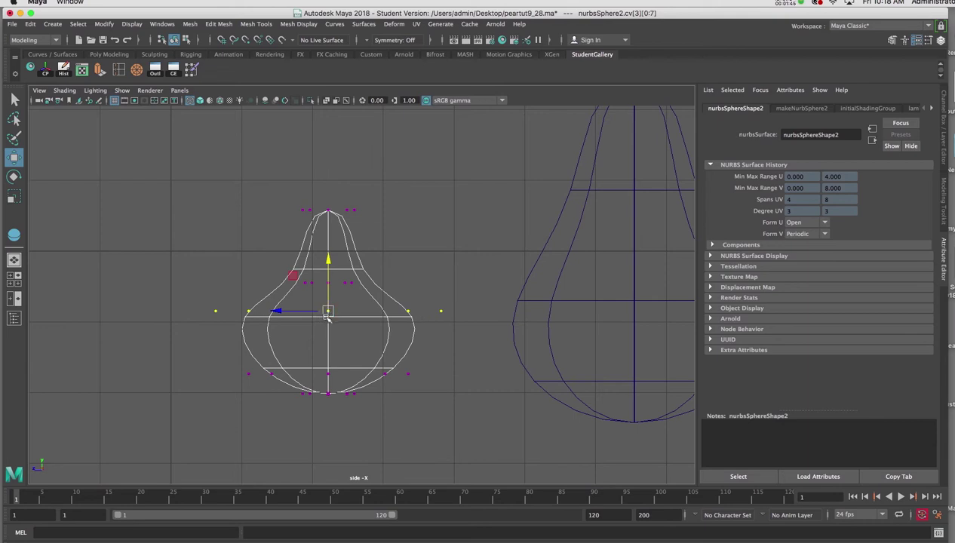
{"action": "key", "text": "r"}
{"action": "left_click_drag", "start_coordinate": [279, 311], "coordinate": [258, 316]}
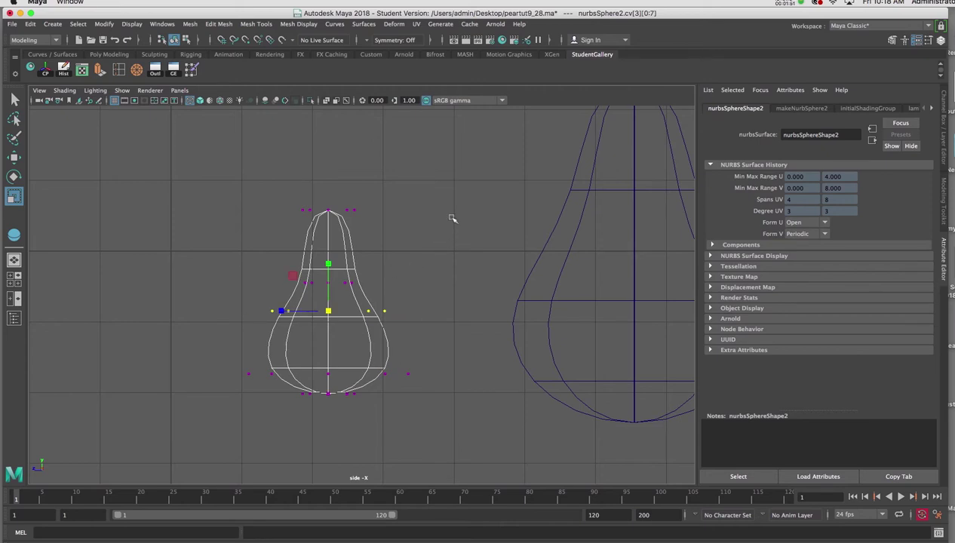
Maximise the perspective view, frame the grey pear, and inspect its lower CV ring beside the green pear
{"action": "key", "text": "space"}
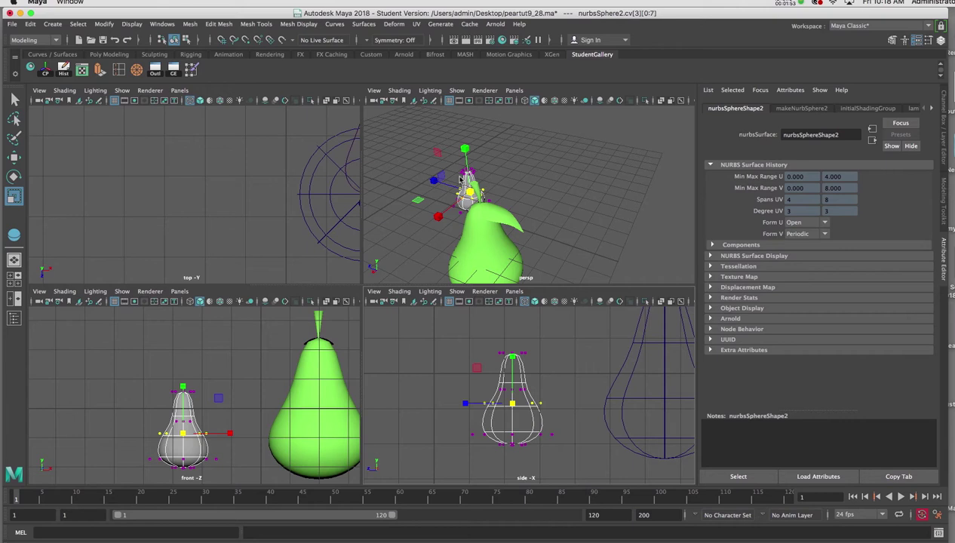
{"action": "key", "text": "space"}
{"action": "key", "text": "f"}
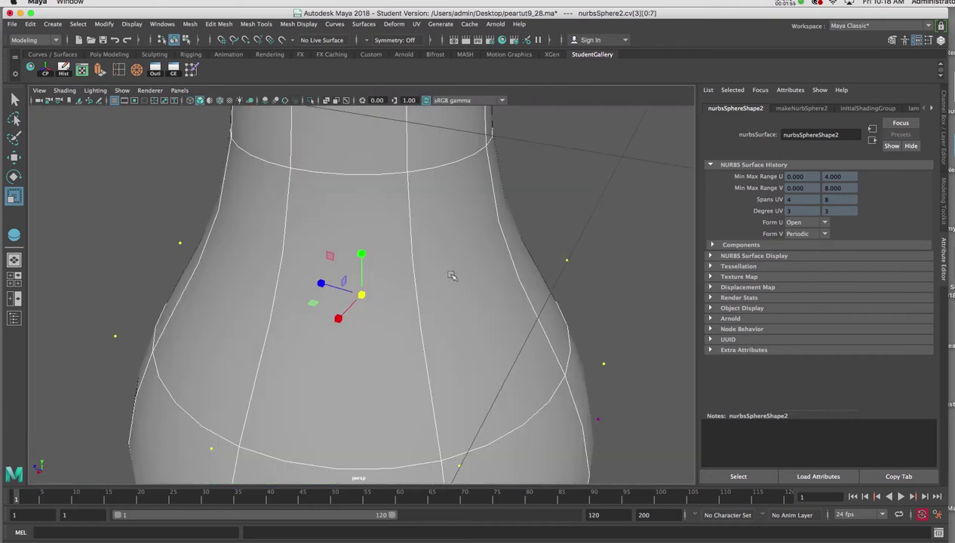
{"action": "scroll", "coordinate": [445, 226], "scroll_direction": "down", "scroll_amount": 3}
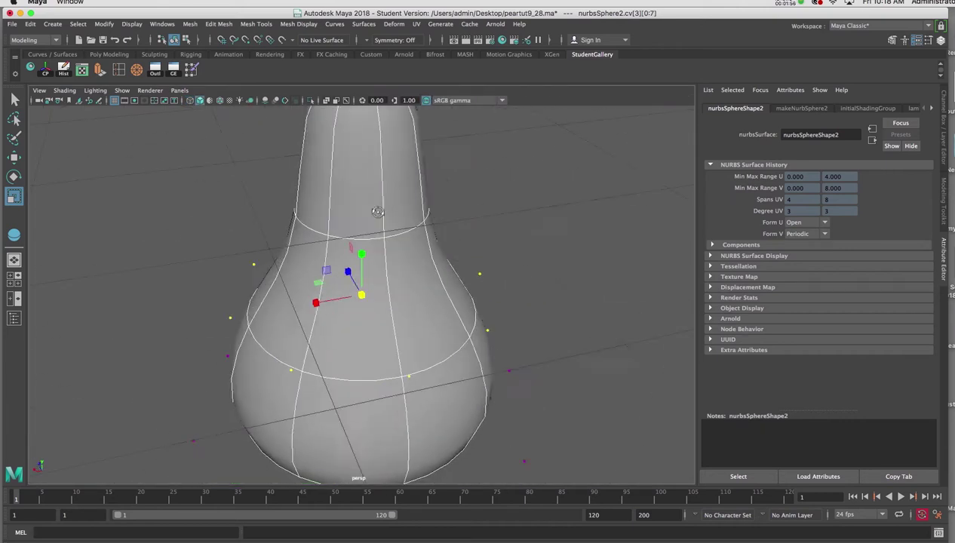
{"action": "left_click_drag", "start_coordinate": [378, 212], "coordinate": [439, 169], "text": "alt"}
{"action": "left_click_drag", "start_coordinate": [241, 303], "coordinate": [570, 333]}
{"action": "left_click_drag", "start_coordinate": [596, 267], "coordinate": [447, 322], "text": "alt"}
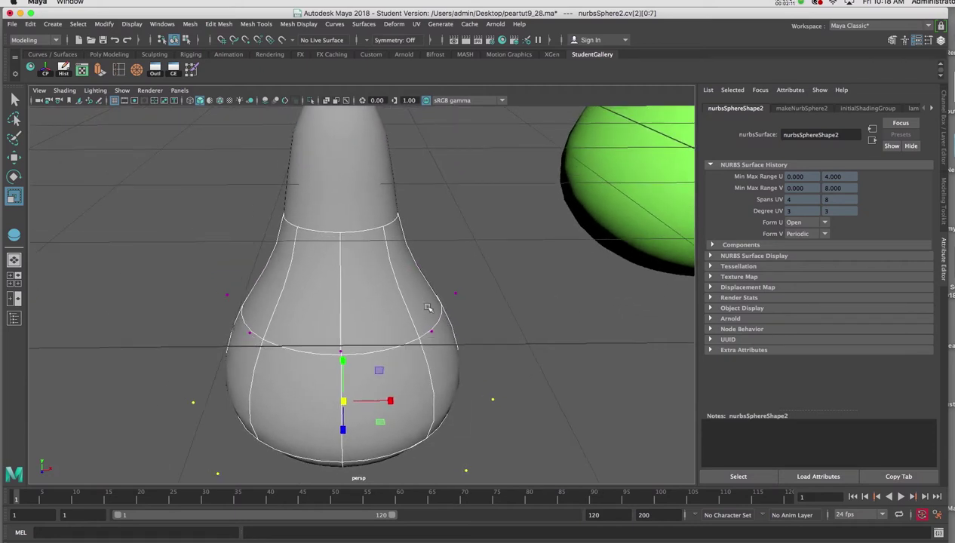
{"action": "left_click_drag", "start_coordinate": [432, 279], "coordinate": [350, 235], "text": "alt"}
{"action": "left_click", "coordinate": [350, 235]}
Raise the grey pear to Translate Y 0.166 and scale it uniformly to 1.575
{"action": "right_click_drag", "start_coordinate": [352, 236], "coordinate": [405, 215]}
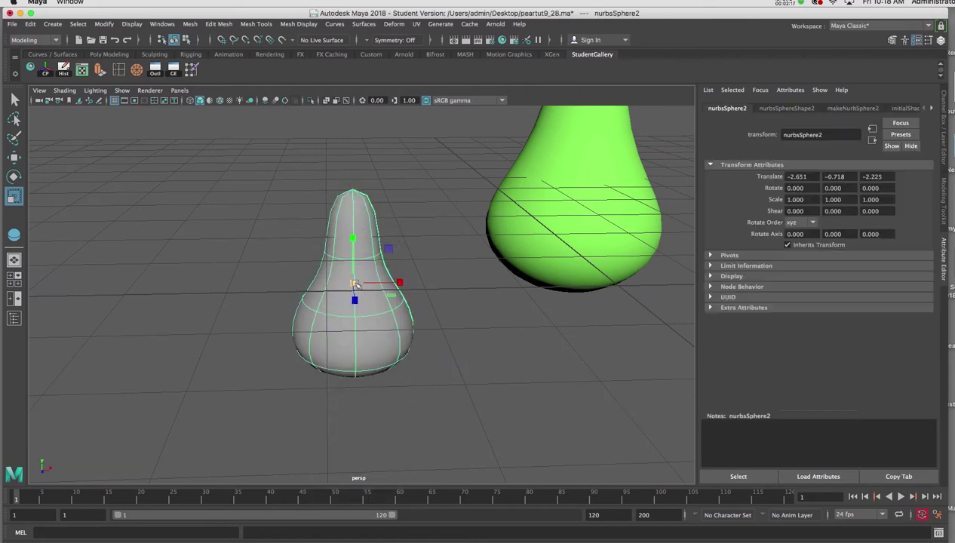
{"action": "left_click_drag", "start_coordinate": [355, 290], "coordinate": [340, 226], "text": "alt"}
{"action": "key", "text": "w"}
{"action": "right_click_drag", "start_coordinate": [386, 330], "coordinate": [325, 279], "text": "alt"}
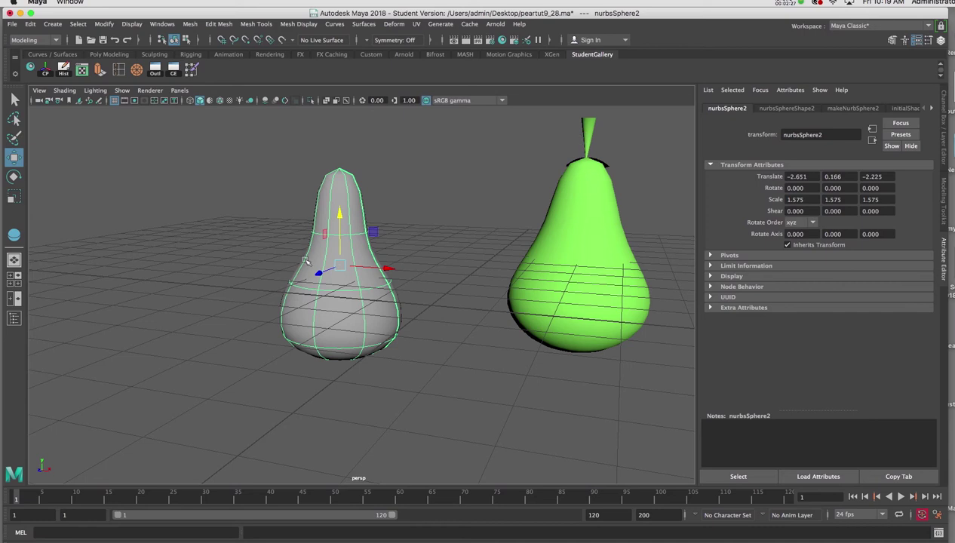
{"action": "left_click_drag", "start_coordinate": [272, 273], "coordinate": [294, 274], "text": "alt"}
{"action": "key", "text": "space"}
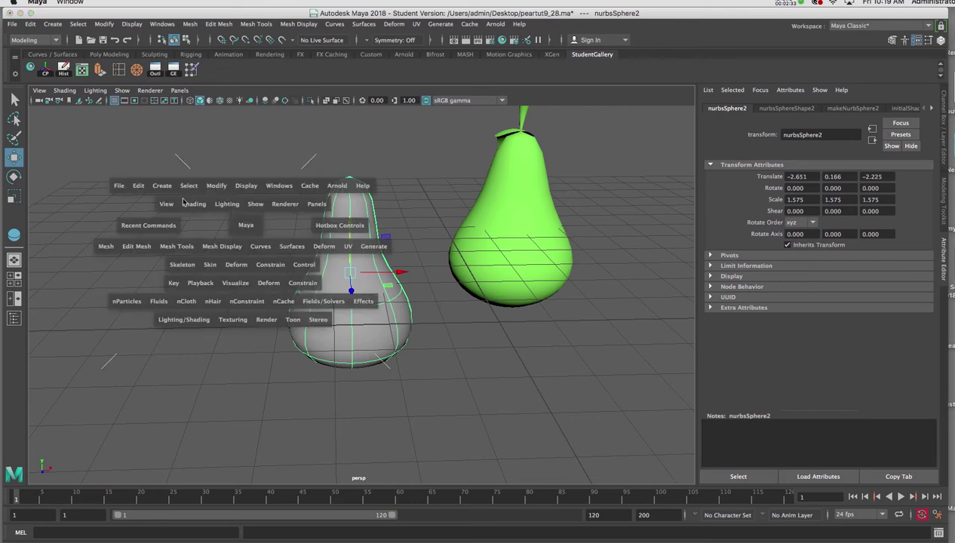
Create a tall, narrow NURBS cone on the grid to the left of the grey pear
{"action": "left_click", "coordinate": [169, 190]}
{"action": "mouse_move", "coordinate": [189, 217]}
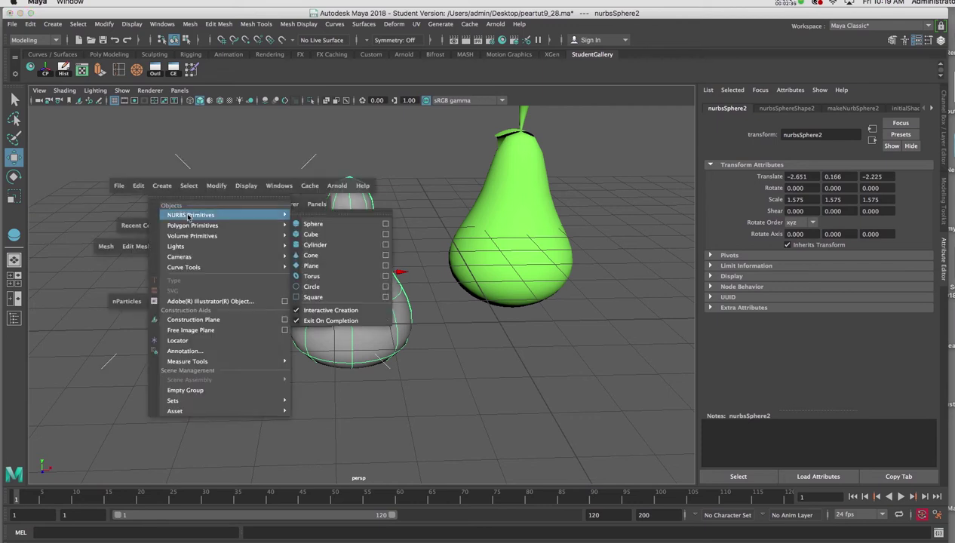
{"action": "left_click", "coordinate": [320, 259]}
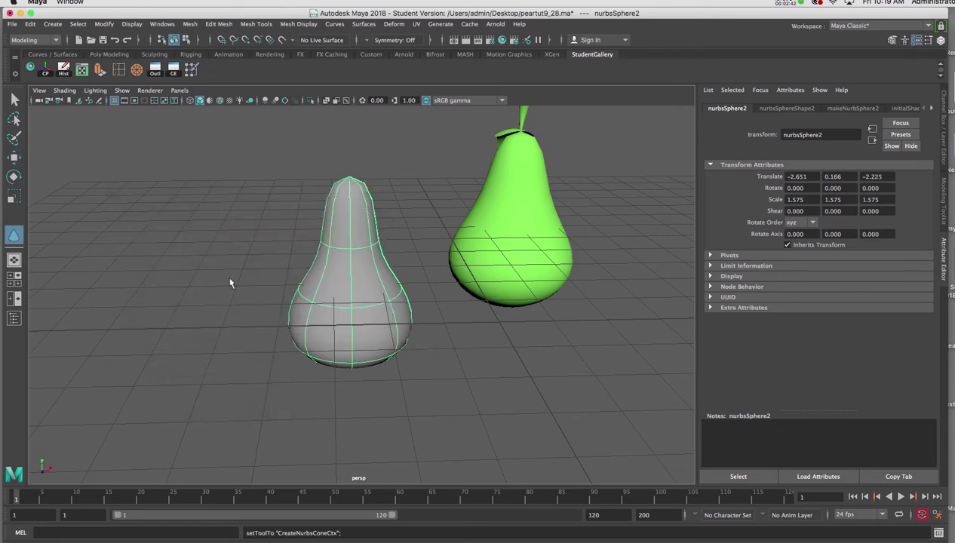
{"action": "left_click_drag", "start_coordinate": [222, 301], "coordinate": [226, 307]}
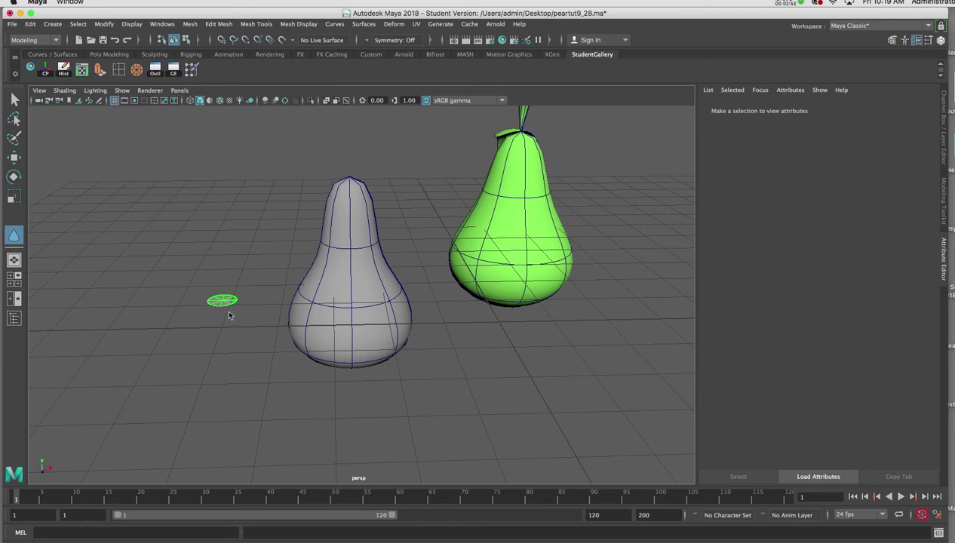
{"action": "left_click_drag", "start_coordinate": [229, 315], "coordinate": [230, 369]}
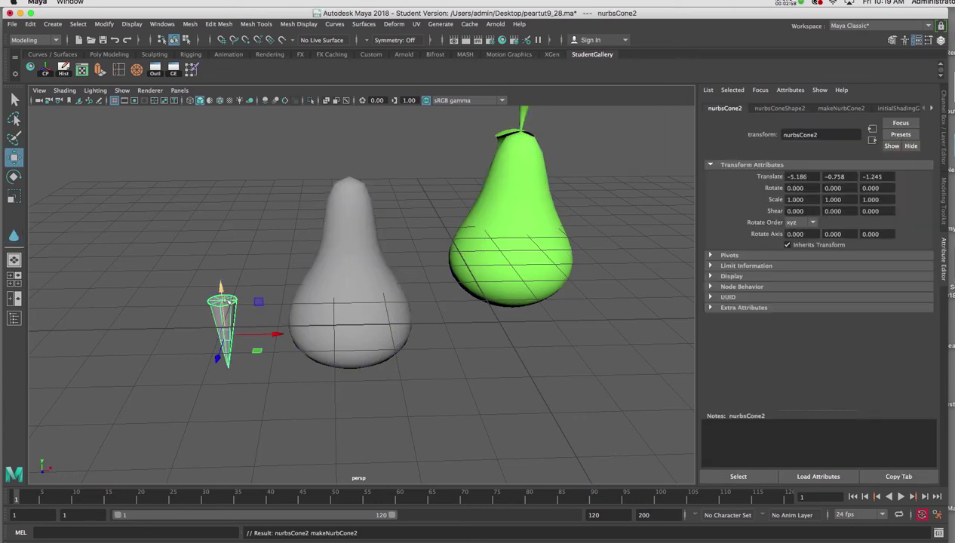
Move the cone up and across onto the grey pear's top using side and front views
{"action": "mouse_move", "coordinate": [255, 303]}
{"action": "left_mouse_down", "text": "alt"}
{"action": "mouse_move", "coordinate": [259, 293]}
{"action": "mouse_move", "coordinate": [247, 290]}
{"action": "left_mouse_up", "text": "alt"}
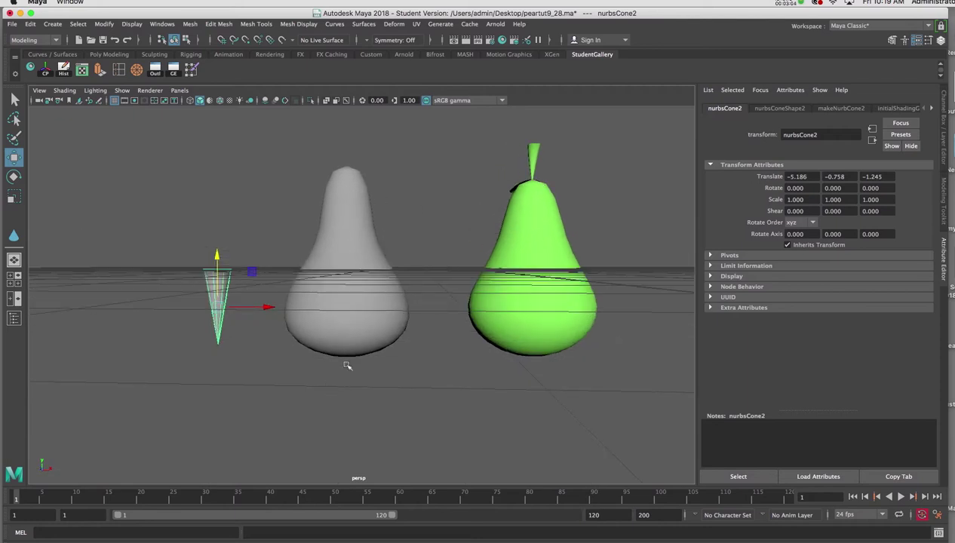
{"action": "key", "text": "space"}
{"action": "key", "text": "space"}
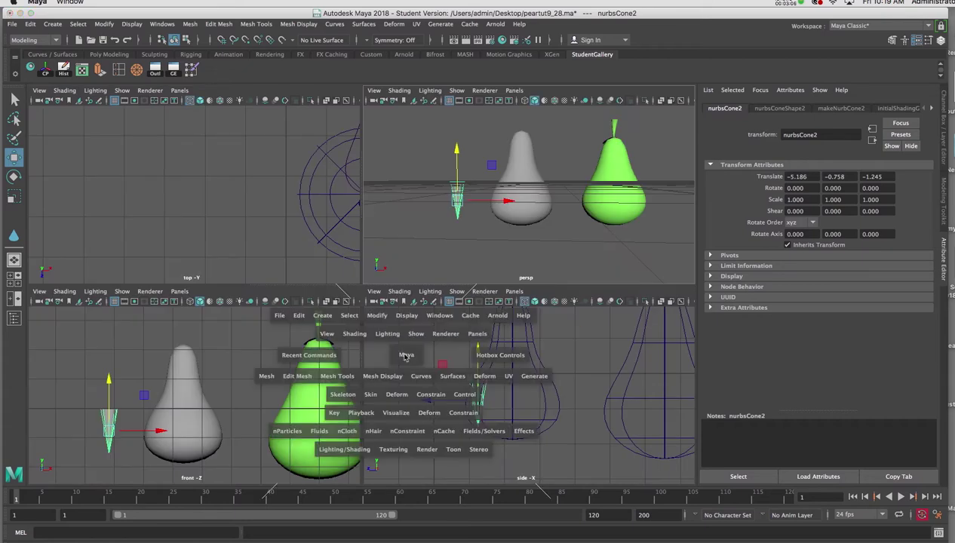
{"action": "middle_click_drag", "start_coordinate": [358, 344], "coordinate": [357, 380], "text": "alt"}
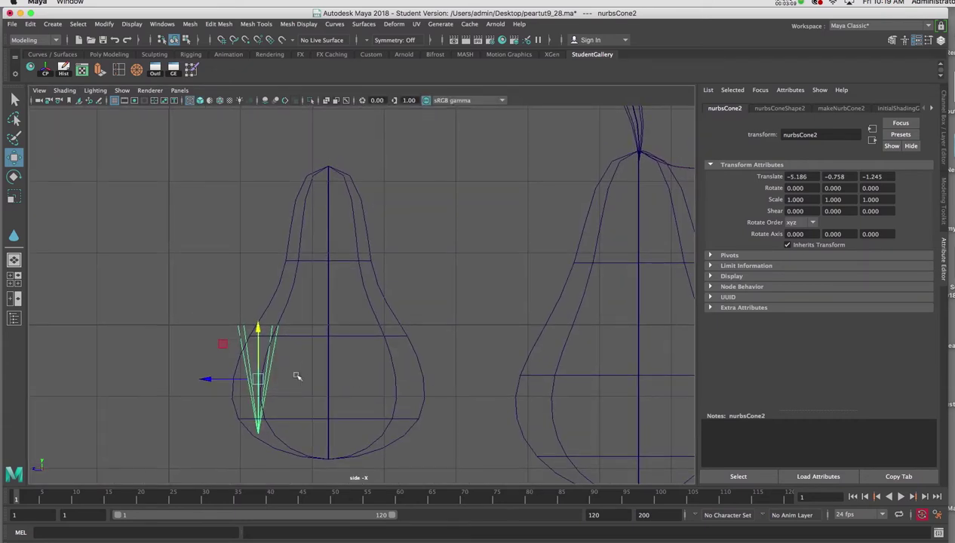
{"action": "left_click_drag", "start_coordinate": [258, 381], "coordinate": [329, 119]}
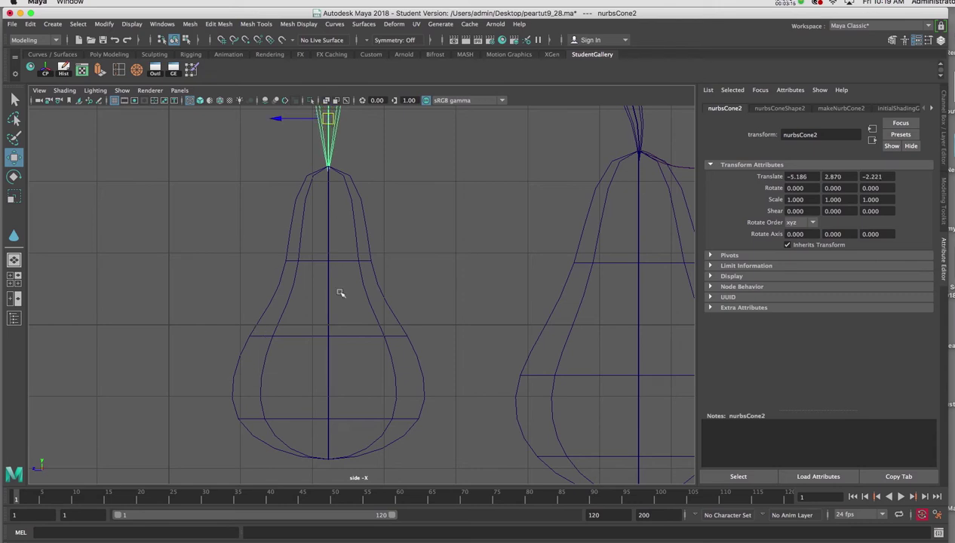
{"action": "middle_click_drag", "start_coordinate": [351, 207], "coordinate": [377, 230], "text": "alt"}
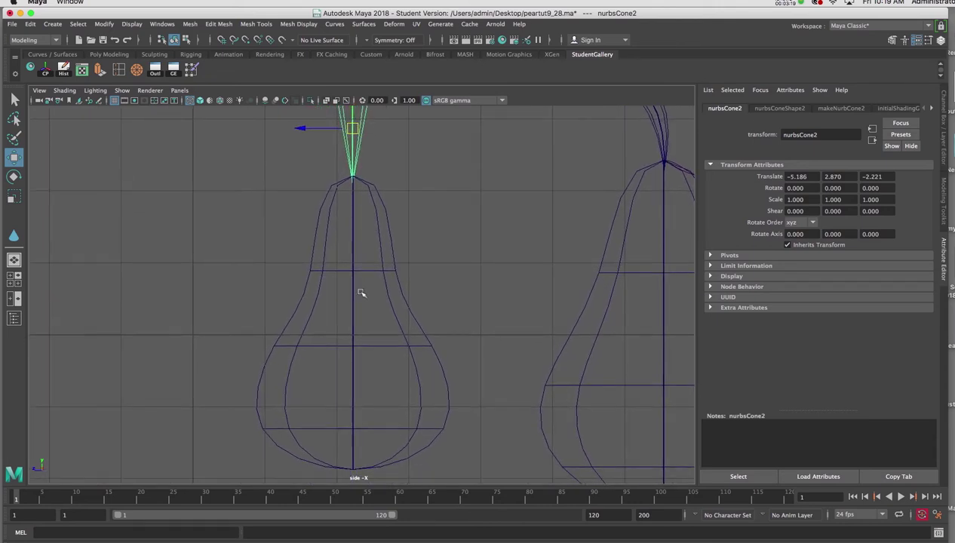
{"action": "key", "text": "space"}
{"action": "key", "text": "space"}
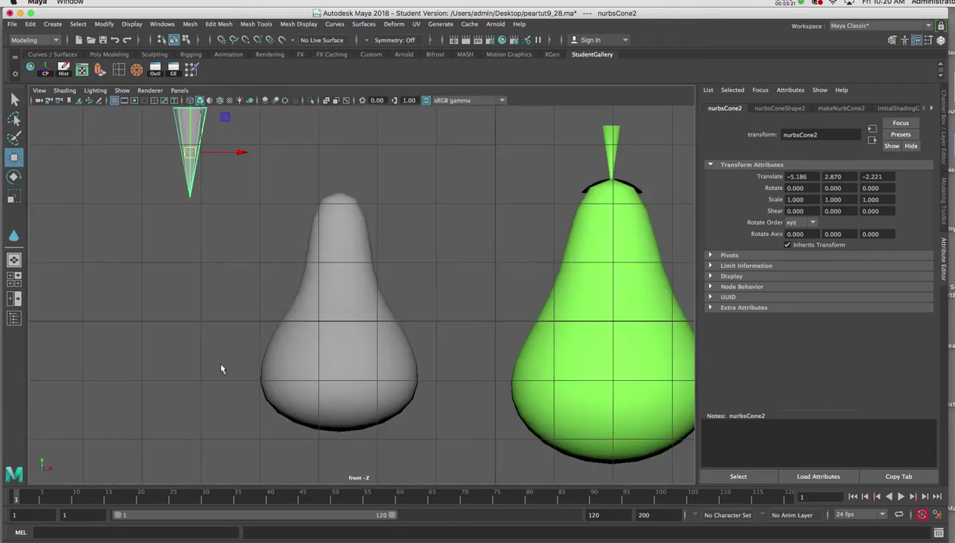
{"action": "left_click_drag", "start_coordinate": [282, 151], "coordinate": [388, 153]}
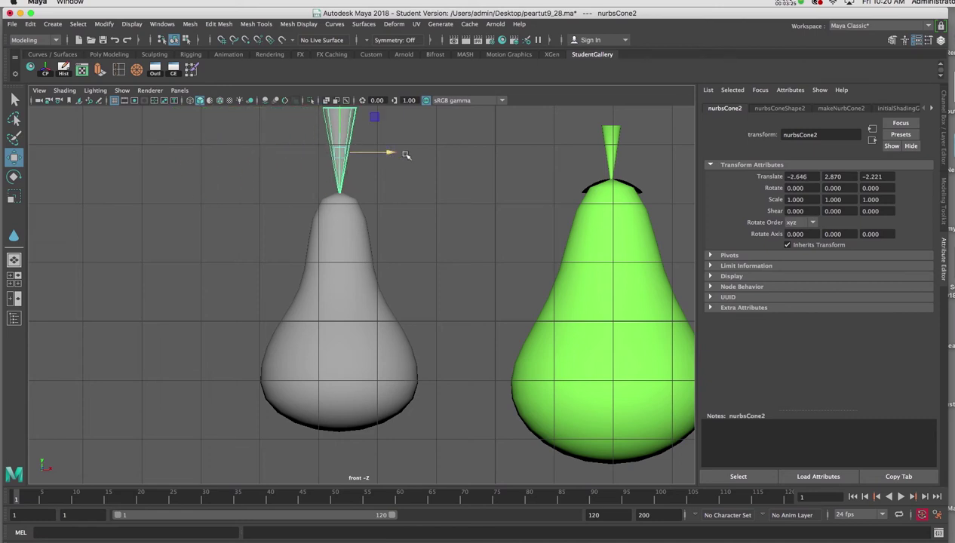
{"action": "key", "text": "space"}
{"action": "key", "text": "space"}
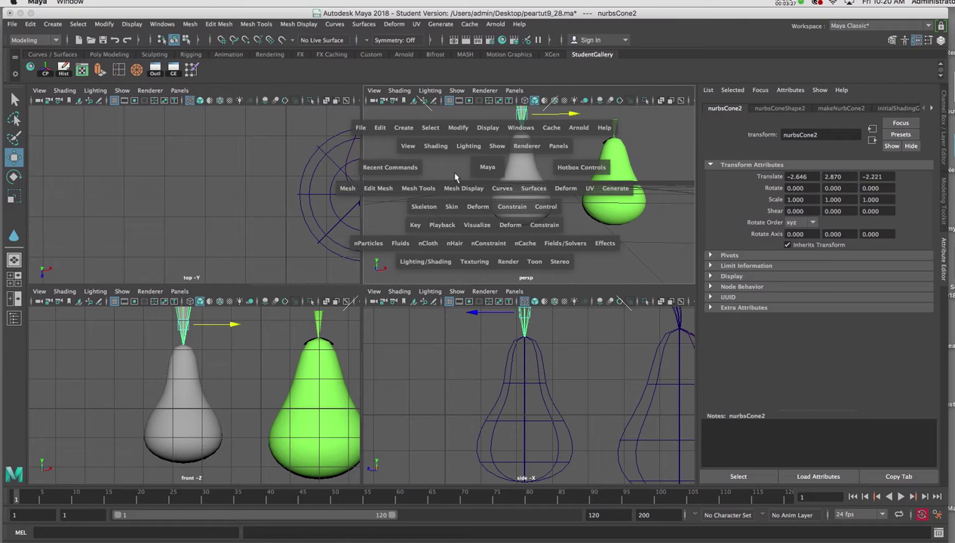
{"action": "mouse_move", "coordinate": [409, 207]}
{"action": "left_mouse_down", "text": "alt"}
{"action": "mouse_move", "coordinate": [409, 241]}
{"action": "mouse_move", "coordinate": [402, 199]}
{"action": "mouse_move", "coordinate": [433, 282]}
{"action": "mouse_move", "coordinate": [406, 200]}
{"action": "mouse_move", "coordinate": [395, 196]}
{"action": "left_mouse_up", "text": "alt"}
{"action": "left_click_drag", "start_coordinate": [441, 273], "coordinate": [361, 181], "text": "alt"}
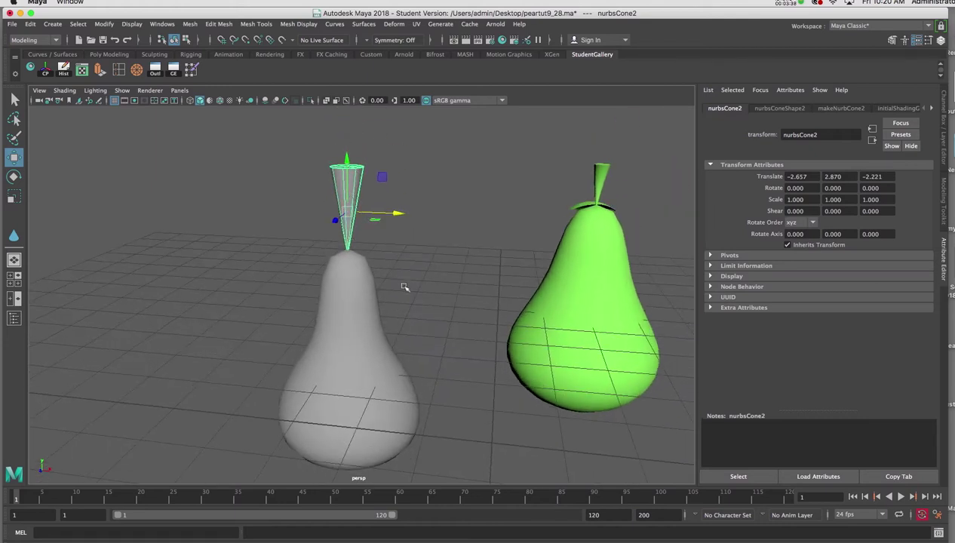
Snap the cone's pivot to its tip and scale it down slightly to 0.909
{"action": "key", "text": "space"}
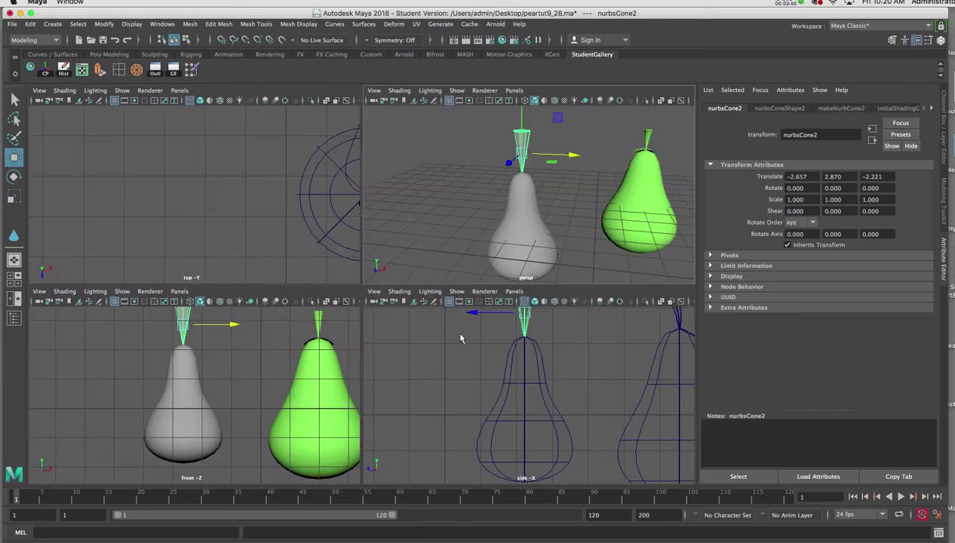
{"action": "key", "text": "space"}
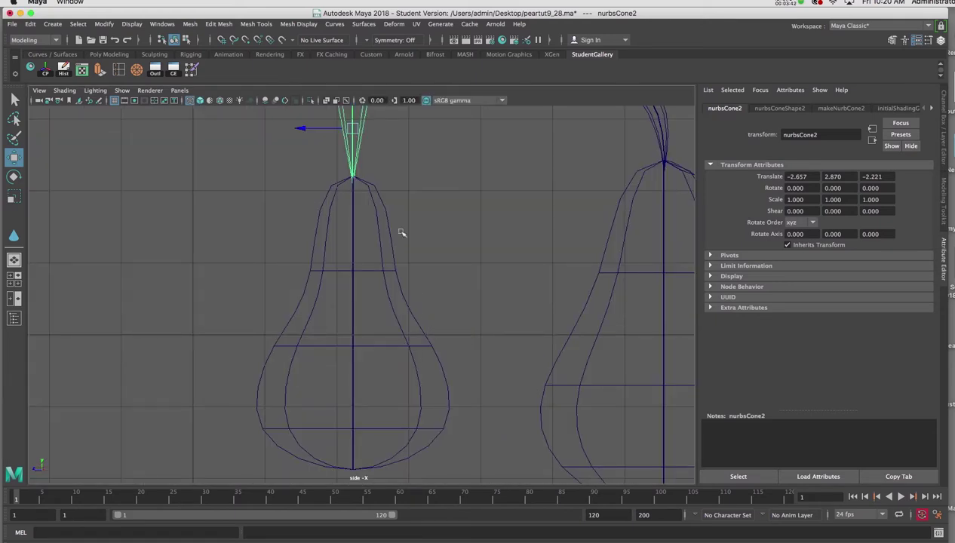
{"action": "key", "text": "f"}
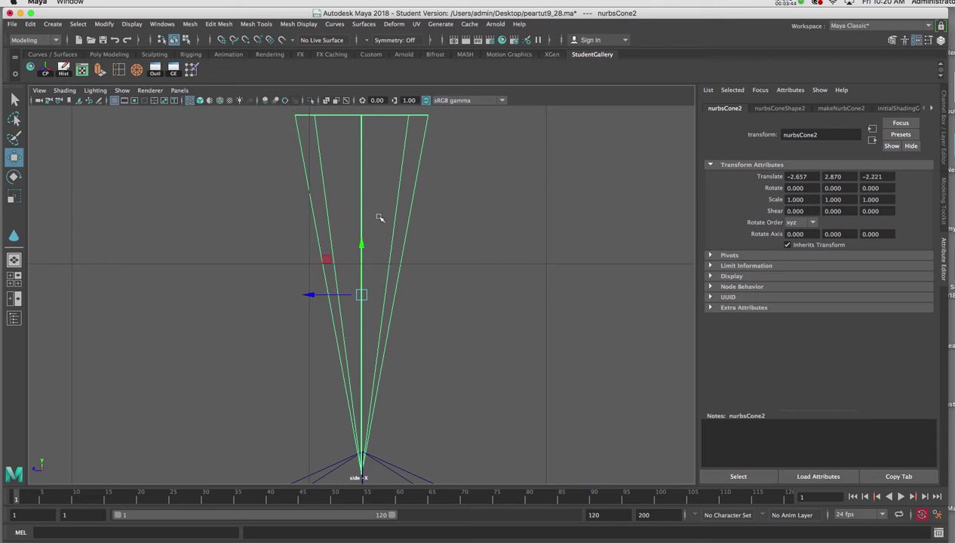
{"action": "scroll", "coordinate": [388, 253], "scroll_direction": "down", "scroll_amount": 3}
{"action": "scroll", "coordinate": [385, 253], "scroll_direction": "up", "scroll_amount": 3}
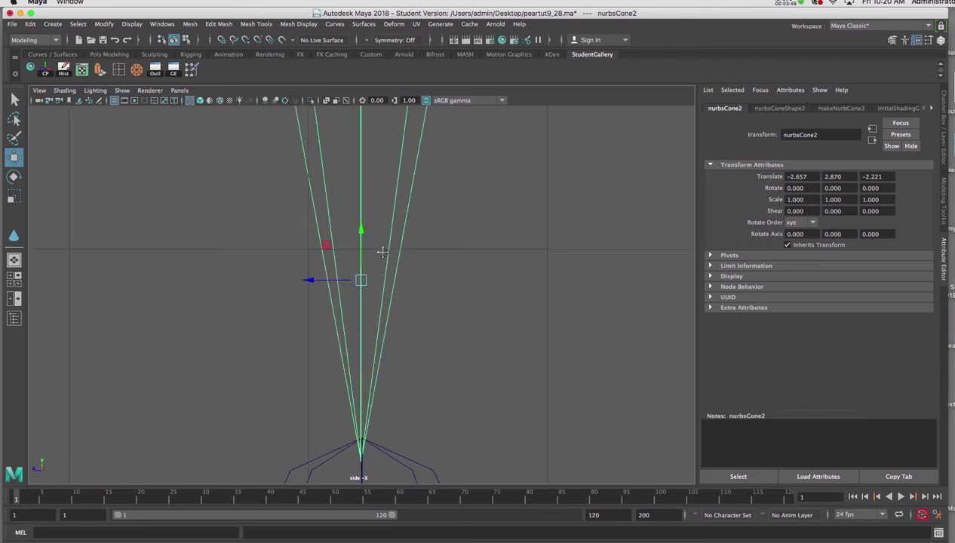
{"action": "scroll", "coordinate": [384, 269], "scroll_direction": "down", "scroll_amount": 3}
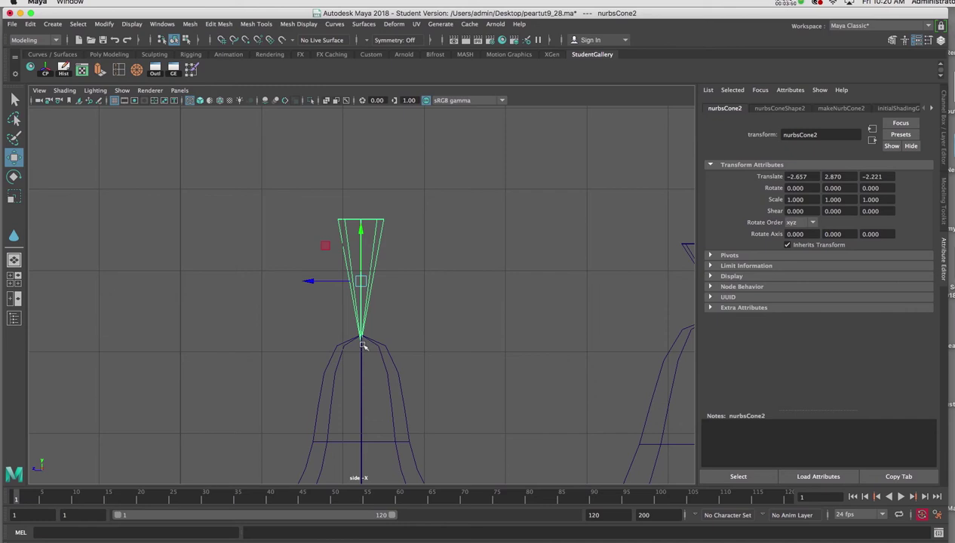
{"action": "key", "text": "d"}
{"action": "left_click_drag", "start_coordinate": [361, 230], "coordinate": [368, 291]}
{"action": "key", "text": "d"}
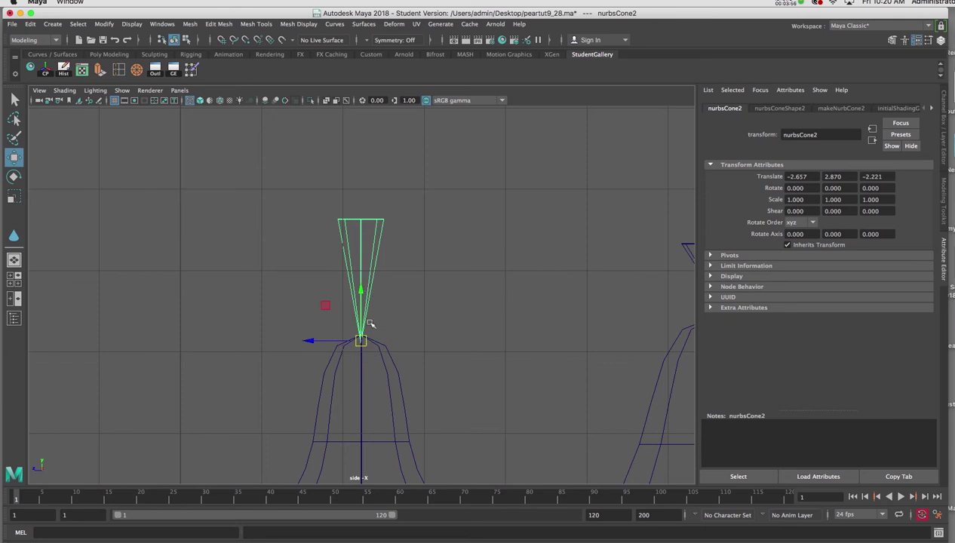
{"action": "key", "text": "r"}
{"action": "left_click_drag", "start_coordinate": [360, 339], "coordinate": [311, 365]}
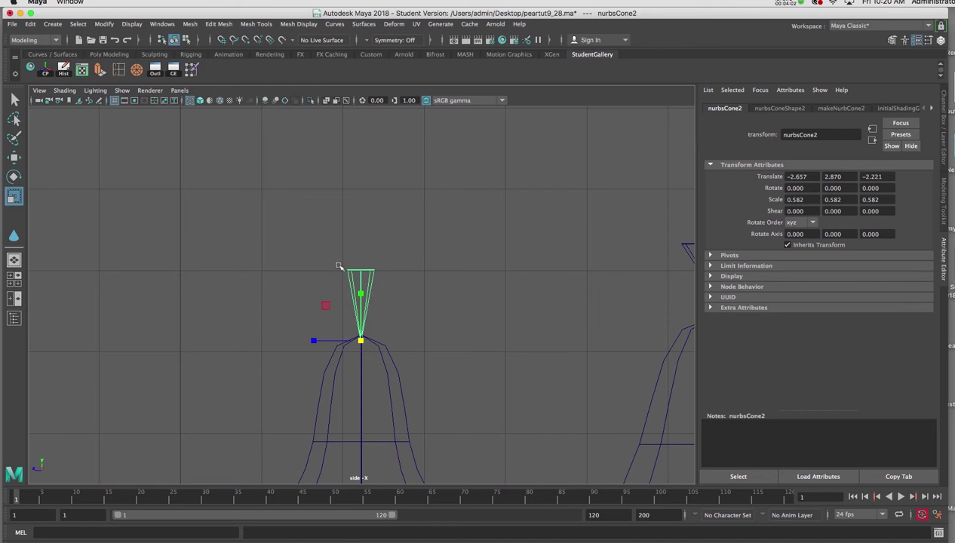
Pan and zoom the side view in on the shrunken cone stem atop the pear
{"action": "middle_click_drag", "start_coordinate": [436, 287], "coordinate": [326, 262], "text": "alt"}
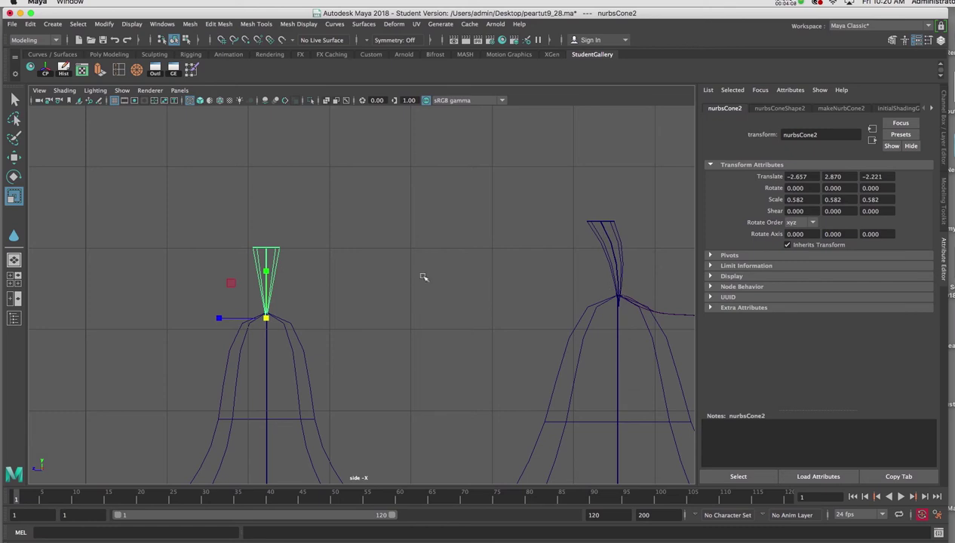
{"action": "middle_click_drag", "start_coordinate": [324, 279], "coordinate": [368, 266], "text": "alt"}
{"action": "right_click_drag", "start_coordinate": [369, 266], "coordinate": [408, 463], "text": "alt"}
{"action": "right_click_drag", "start_coordinate": [373, 294], "coordinate": [395, 411], "text": "alt"}
{"action": "middle_click_drag", "start_coordinate": [358, 269], "coordinate": [427, 296], "text": "alt"}
Bend the cone's top ring of control vertices to the left and scale it narrower
{"action": "right_click", "coordinate": [336, 227]}
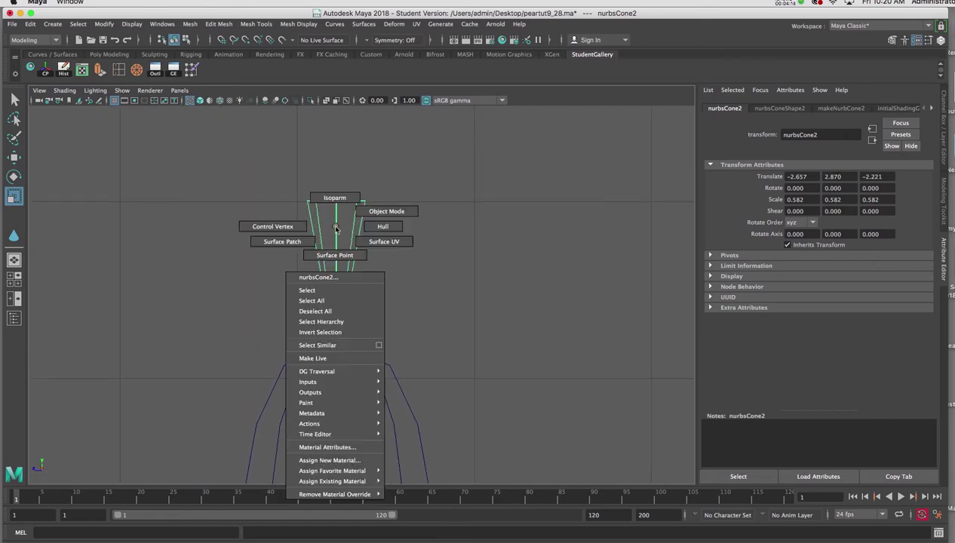
{"action": "left_click", "coordinate": [287, 227]}
{"action": "left_click_drag", "start_coordinate": [259, 150], "coordinate": [400, 222]}
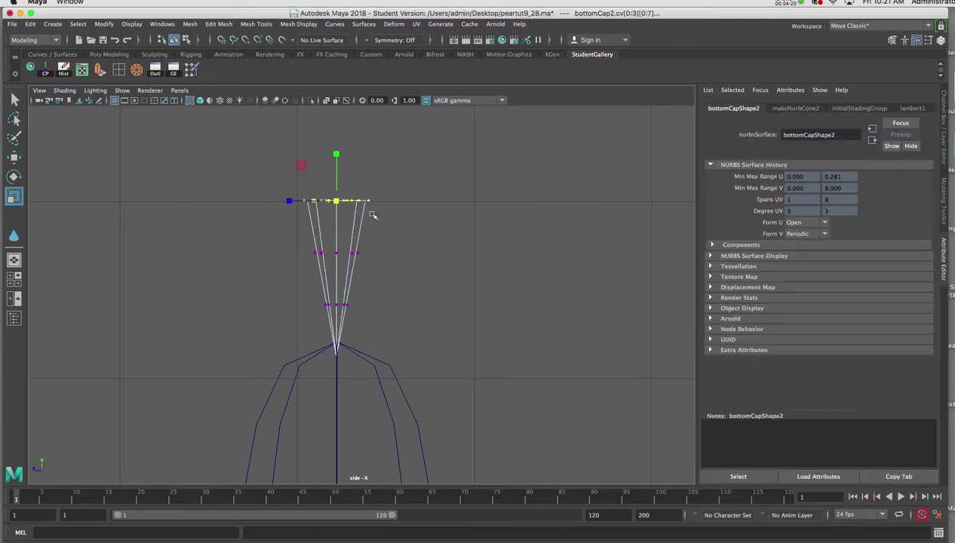
{"action": "key", "text": "w"}
{"action": "left_click_drag", "start_coordinate": [336, 202], "coordinate": [306, 200]}
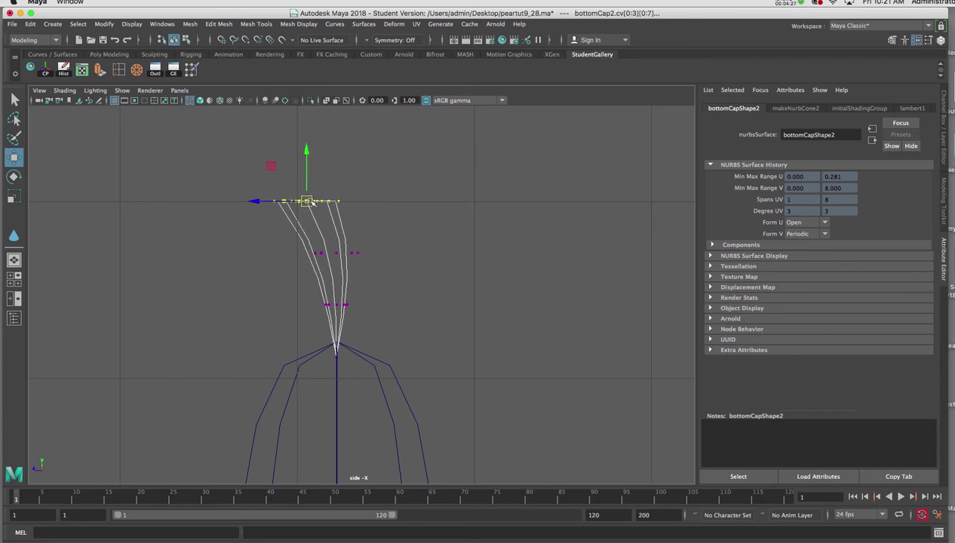
{"action": "key", "text": "r"}
{"action": "left_click_drag", "start_coordinate": [307, 201], "coordinate": [291, 202]}
Select the cone's middle CV ring, then return to Object Mode and view the whole pear
{"action": "left_click_drag", "start_coordinate": [290, 243], "coordinate": [325, 256]}
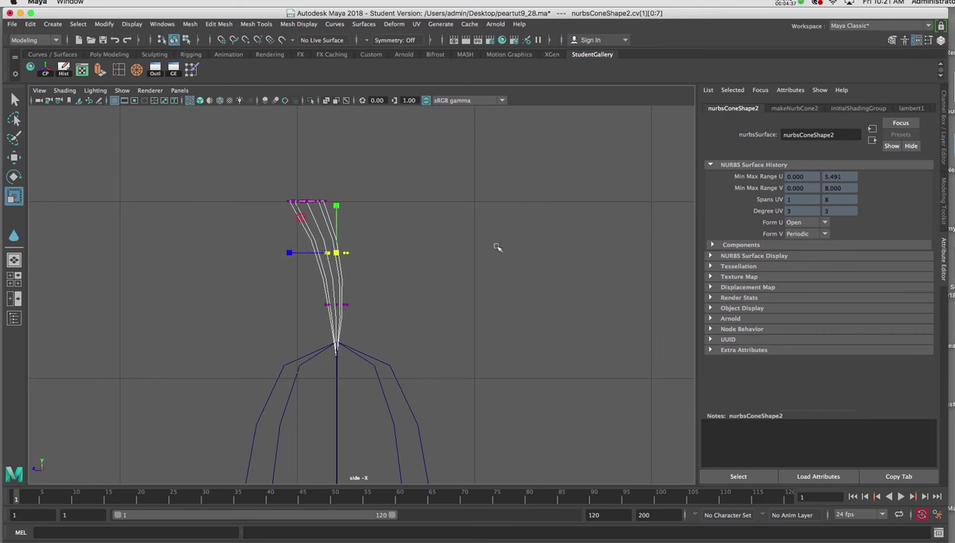
{"action": "key", "text": "space"}
{"action": "key", "text": "space"}
{"action": "right_click_drag", "start_coordinate": [545, 199], "coordinate": [458, 270], "text": "alt"}
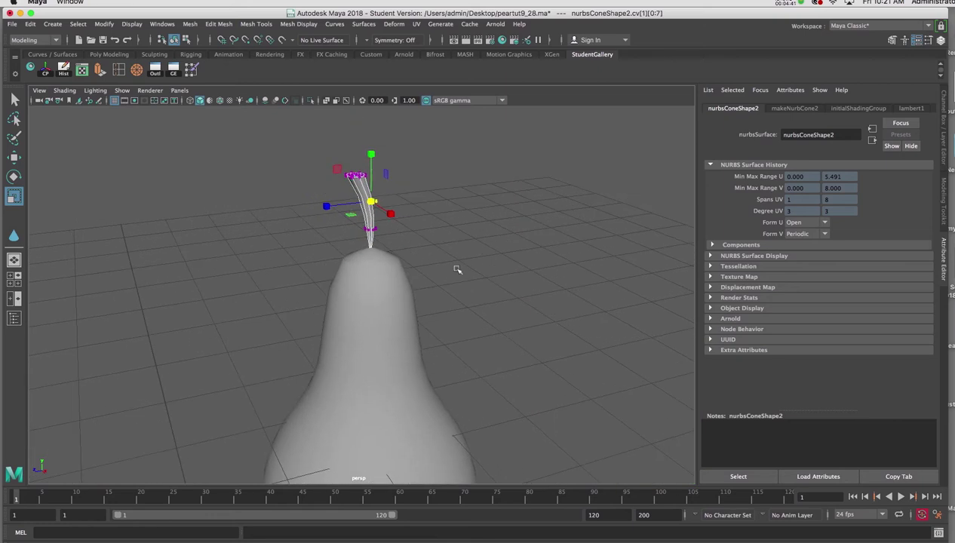
{"action": "right_click_drag", "start_coordinate": [362, 185], "coordinate": [416, 171]}
{"action": "mouse_move", "coordinate": [422, 226]}
{"action": "right_mouse_down", "text": "alt"}
{"action": "mouse_move", "coordinate": [447, 260]}
{"action": "mouse_move", "coordinate": [419, 226]}
{"action": "right_mouse_up", "text": "alt"}
{"action": "left_click_drag", "start_coordinate": [418, 226], "coordinate": [490, 229], "text": "alt"}
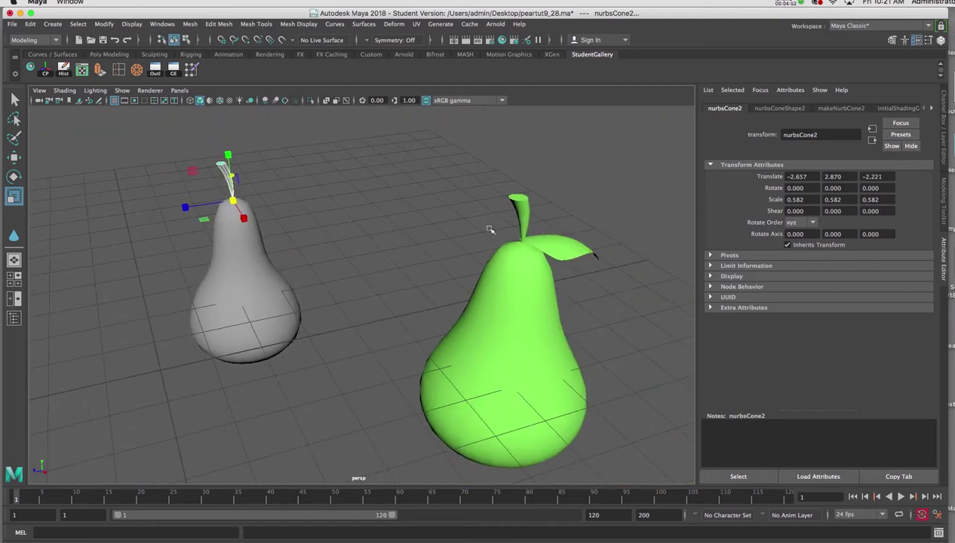
Select the green pear's leaf and orbit the view around both pears
{"action": "left_click", "coordinate": [549, 241]}
{"action": "left_click_drag", "start_coordinate": [357, 219], "coordinate": [319, 212], "text": "alt"}
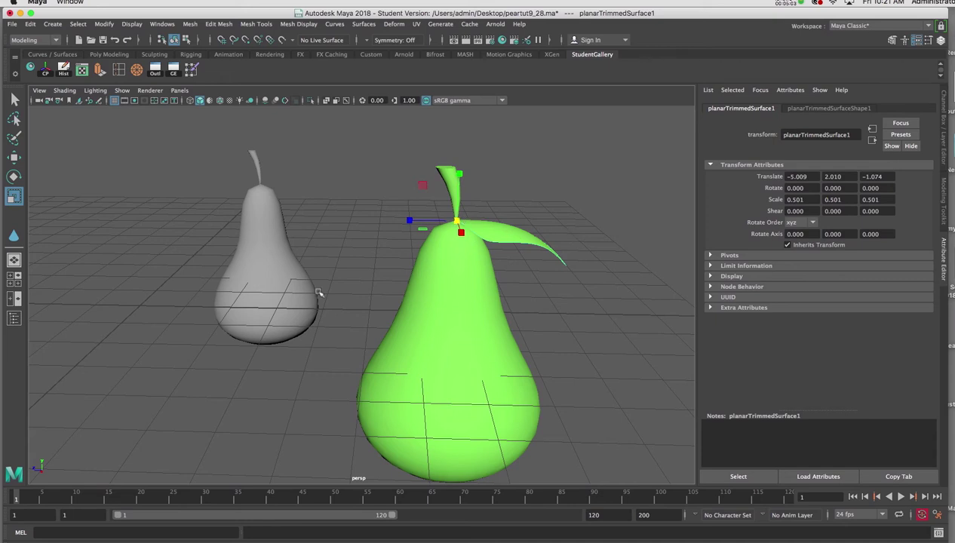
{"action": "left_click_drag", "start_coordinate": [293, 260], "coordinate": [370, 265], "text": "alt"}
{"action": "middle_click_drag", "start_coordinate": [388, 264], "coordinate": [459, 260], "text": "alt"}
{"action": "right_click_drag", "start_coordinate": [459, 260], "coordinate": [416, 250], "text": "alt"}
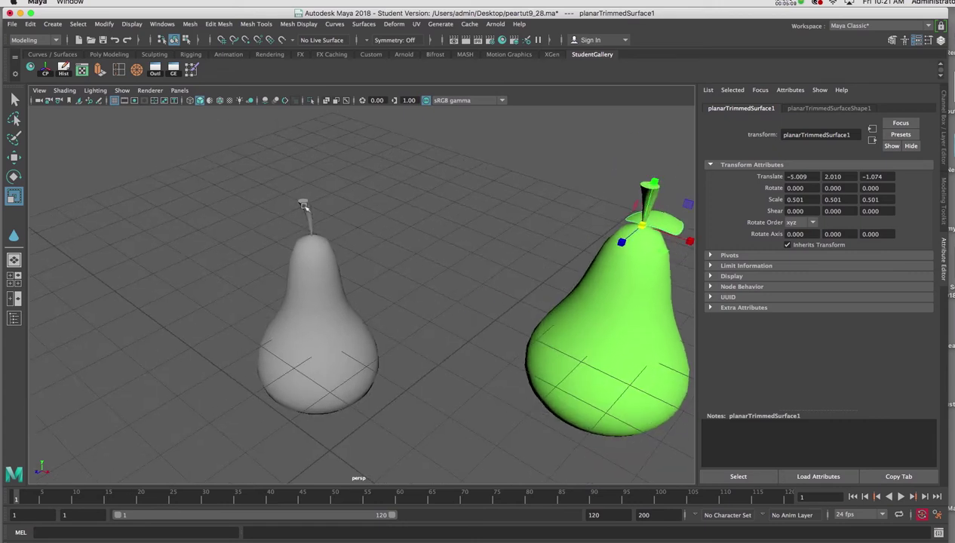
Select the grey pear's stem and frame it in the maximized top view, panned left
{"action": "left_click", "coordinate": [308, 211]}
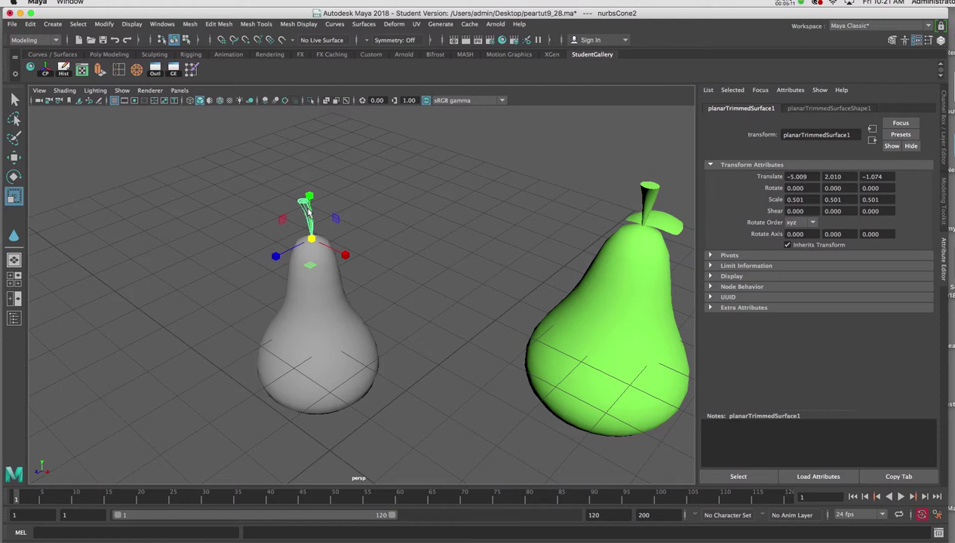
{"action": "key", "text": "space"}
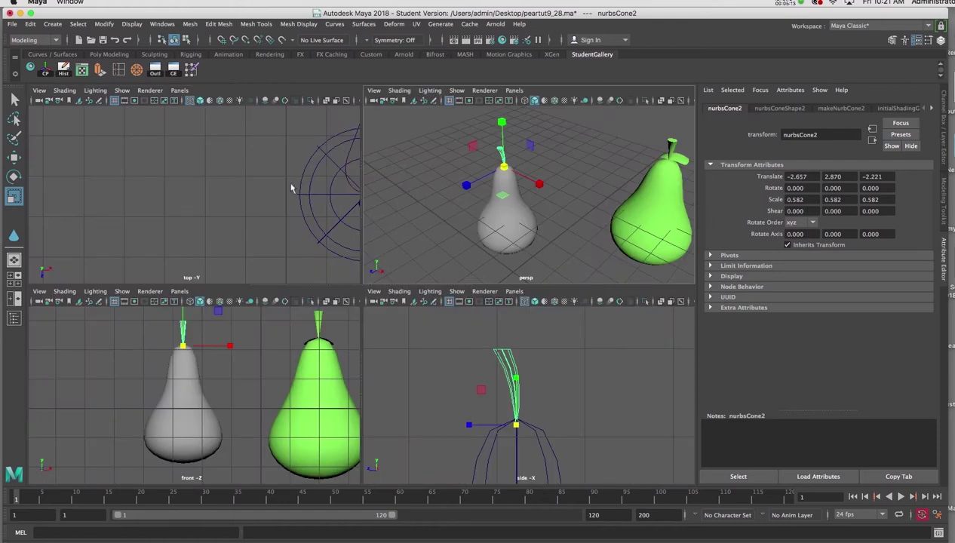
{"action": "key", "text": "space"}
{"action": "key", "text": "f"}
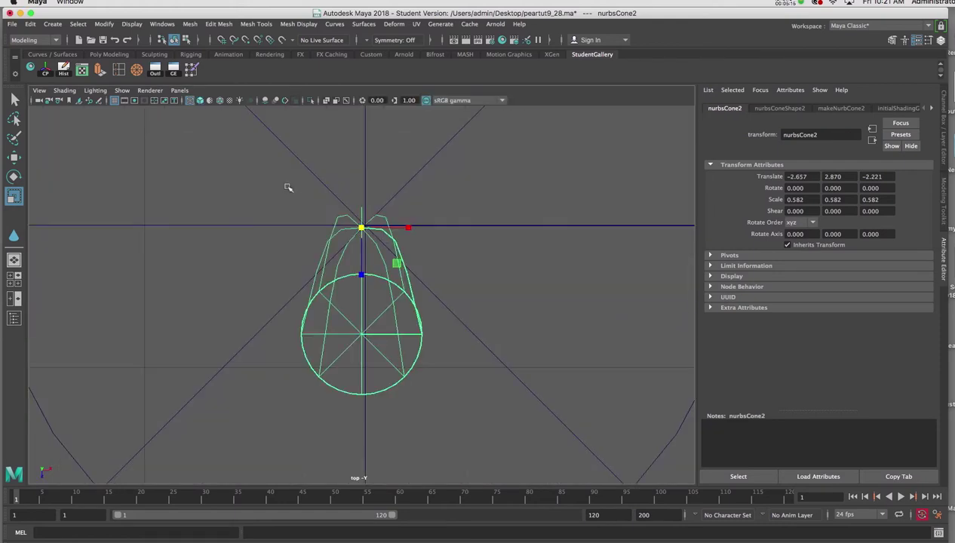
{"action": "scroll", "coordinate": [350, 290], "scroll_direction": "down", "scroll_amount": 5}
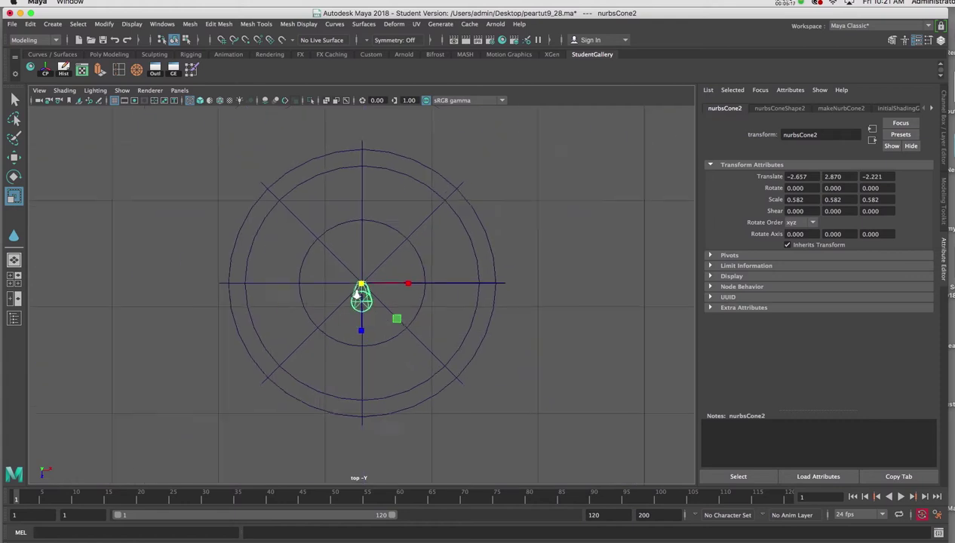
{"action": "scroll", "coordinate": [348, 283], "scroll_direction": "down", "scroll_amount": 3}
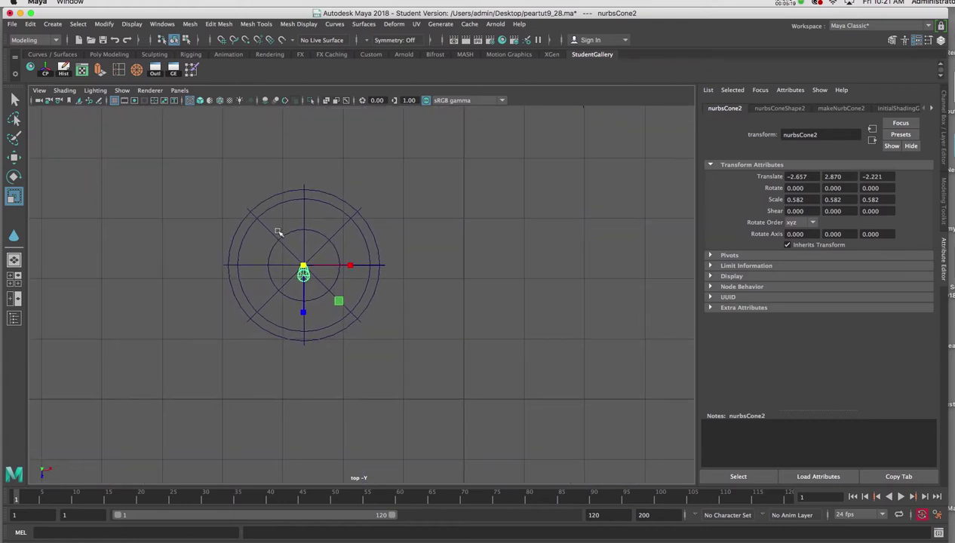
{"action": "scroll", "coordinate": [287, 333], "scroll_direction": "up", "scroll_amount": 4}
{"action": "scroll", "coordinate": [315, 217], "scroll_direction": "down", "scroll_amount": 3}
{"action": "scroll", "coordinate": [328, 298], "scroll_direction": "up", "scroll_amount": 3}
{"action": "scroll", "coordinate": [328, 298], "scroll_direction": "up", "scroll_amount": 2}
{"action": "scroll", "coordinate": [330, 241], "scroll_direction": "down", "scroll_amount": 4}
{"action": "scroll", "coordinate": [332, 325], "scroll_direction": "up", "scroll_amount": 4}
{"action": "scroll", "coordinate": [336, 345], "scroll_direction": "up", "scroll_amount": 1}
{"action": "scroll", "coordinate": [332, 286], "scroll_direction": "down", "scroll_amount": 4}
{"action": "scroll", "coordinate": [331, 284], "scroll_direction": "up", "scroll_amount": 4}
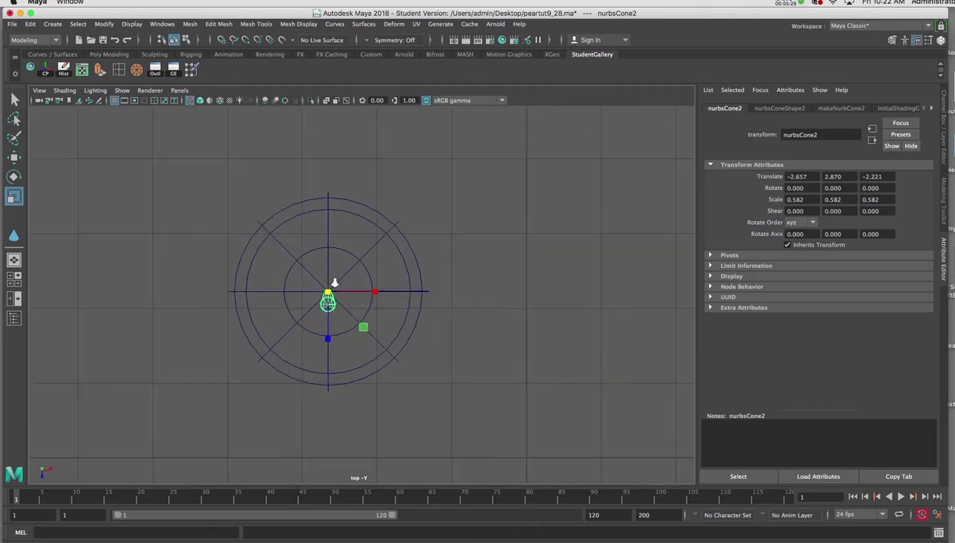
{"action": "middle_click_drag", "start_coordinate": [362, 270], "coordinate": [270, 261], "text": "alt"}
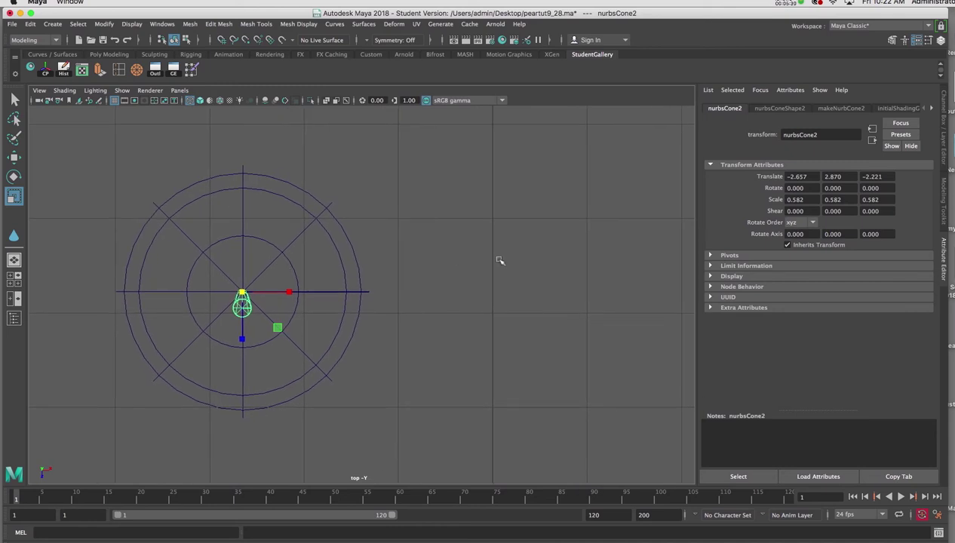
Activate the CV Curve Tool with curve degree 2 and uniform knot spacing
{"action": "key", "text": "space"}
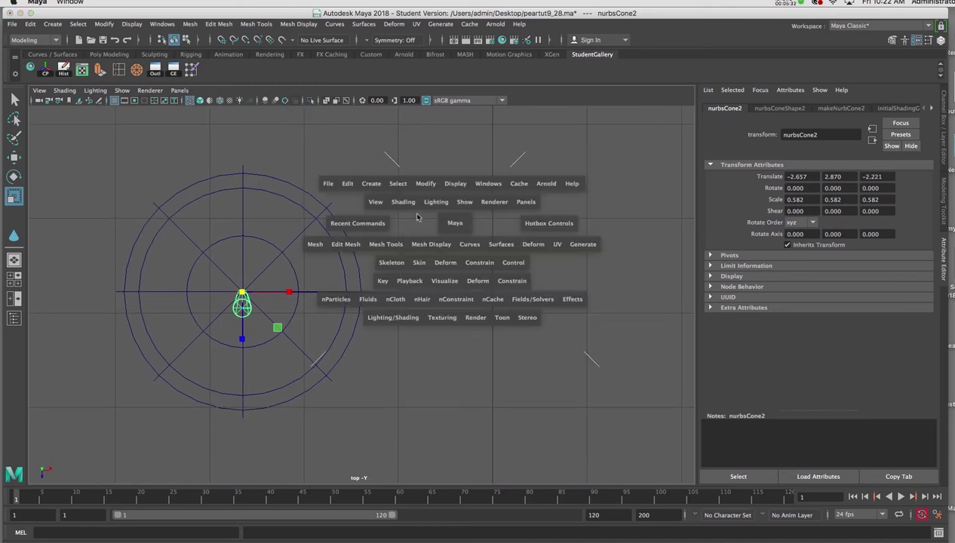
{"action": "left_click", "coordinate": [379, 188]}
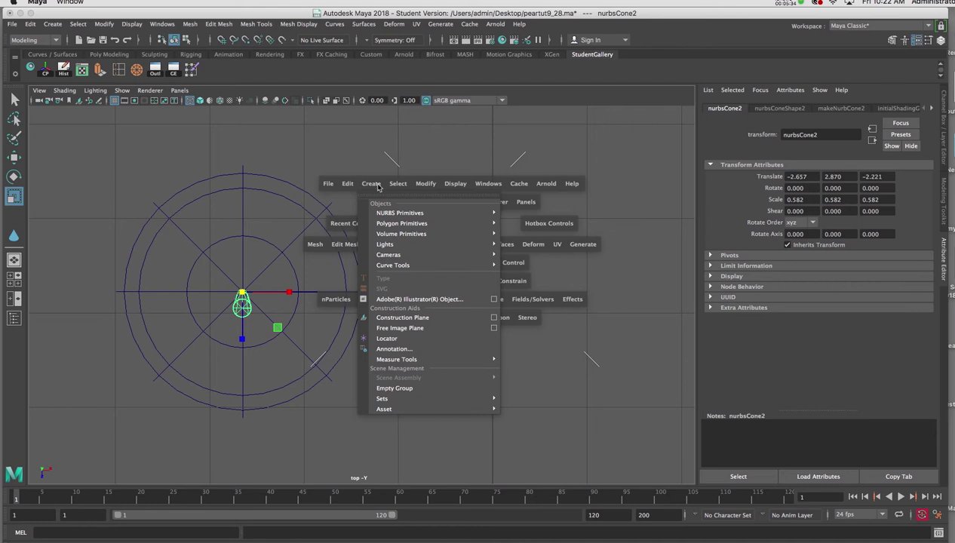
{"action": "mouse_move", "coordinate": [401, 270]}
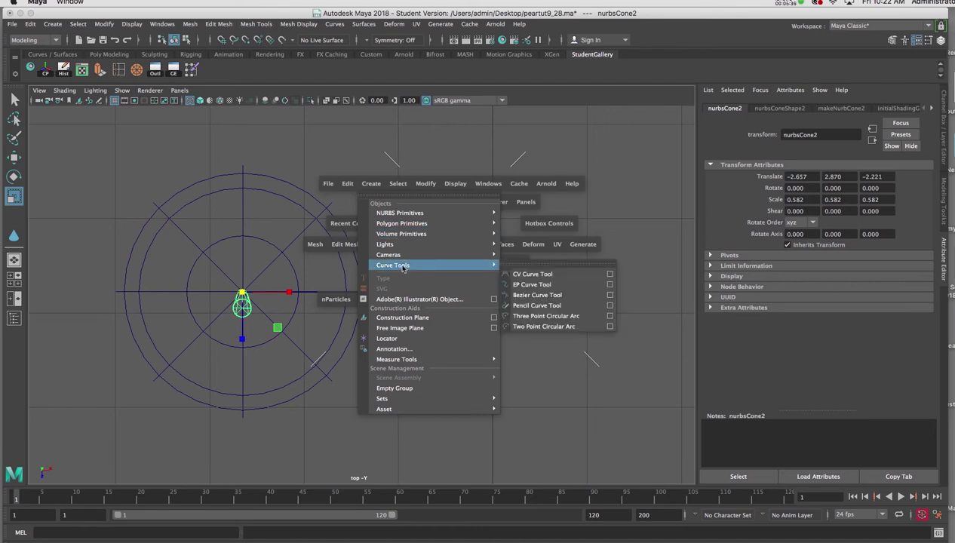
{"action": "left_click", "coordinate": [610, 275]}
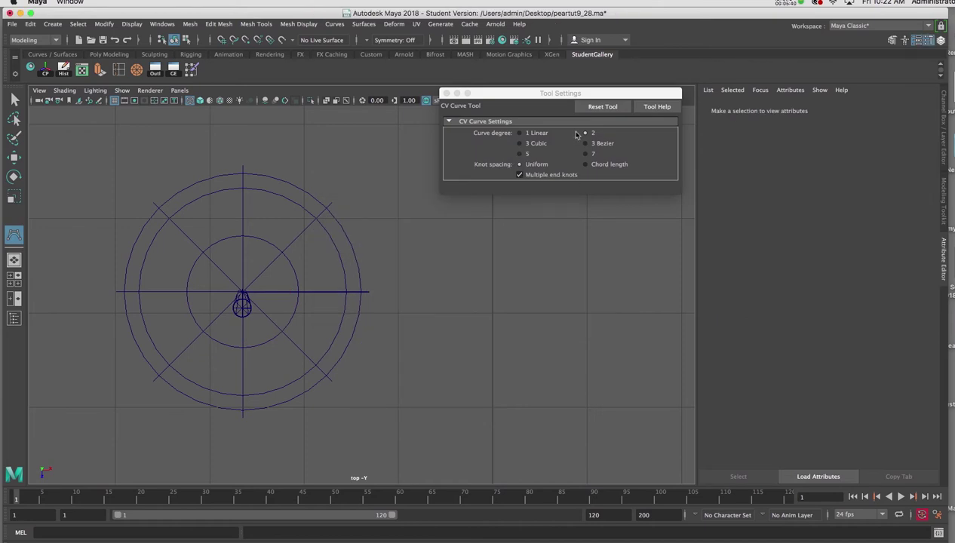
{"action": "left_click", "coordinate": [447, 94]}
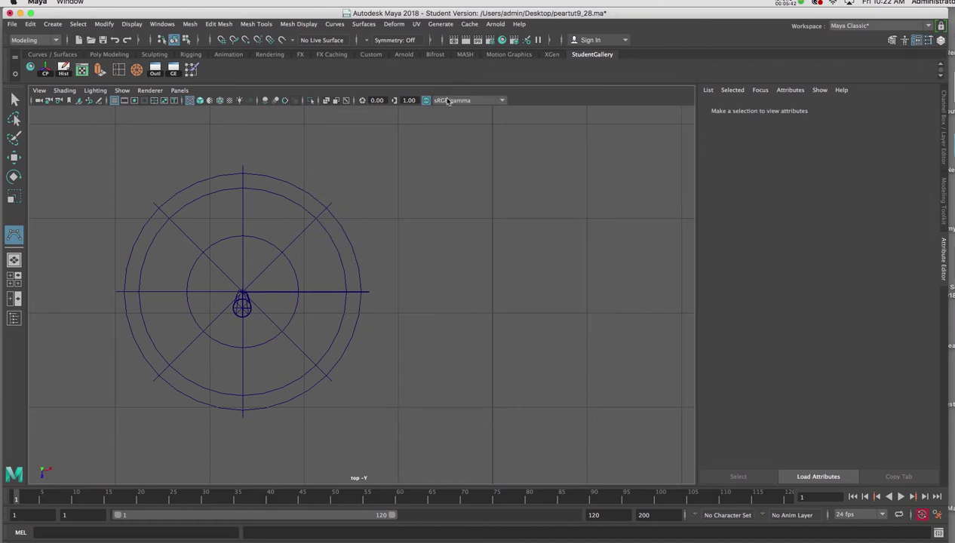
Place CV points up the right side of the leaf outline to its pointed tip
{"action": "left_click", "coordinate": [505, 300]}
{"action": "left_click", "coordinate": [528, 290]}
{"action": "left_click", "coordinate": [538, 269]}
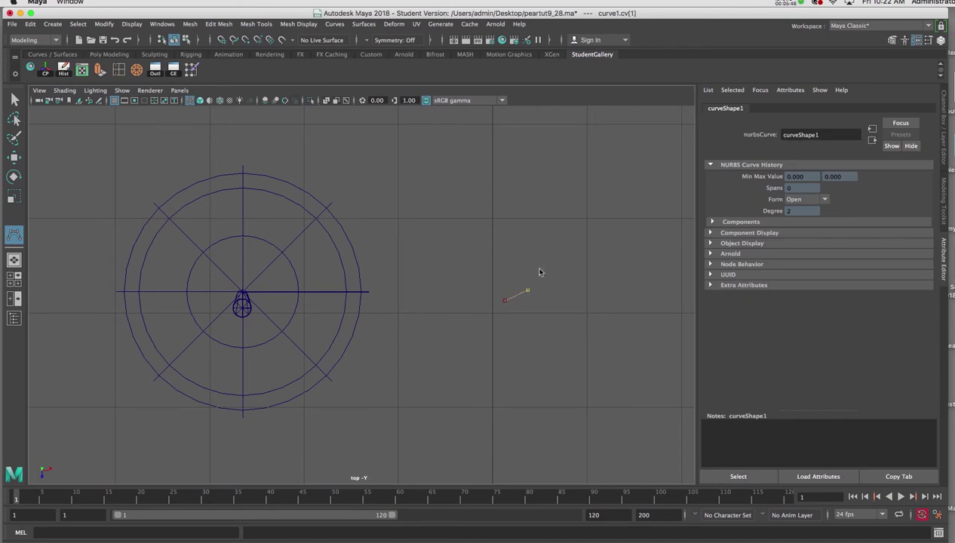
{"action": "left_click", "coordinate": [538, 236]}
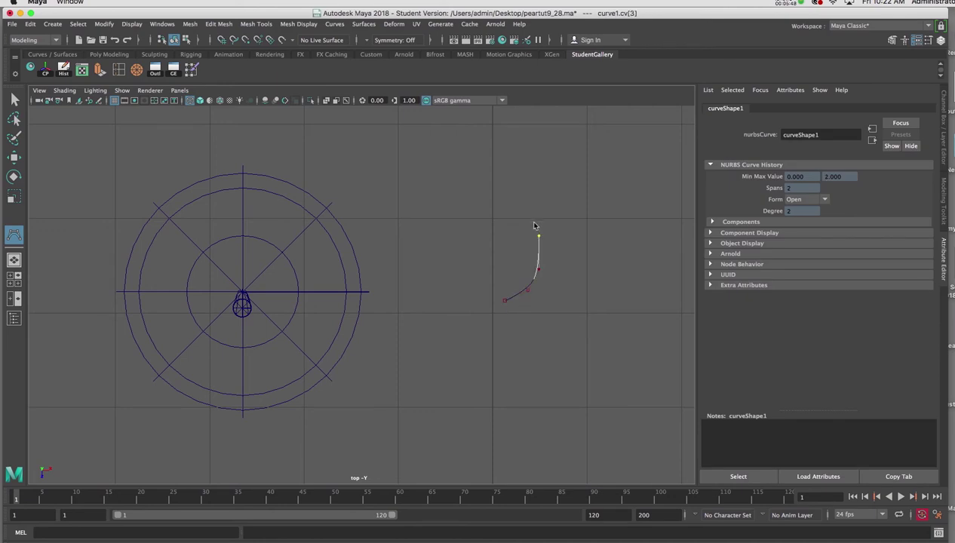
{"action": "left_click", "coordinate": [530, 216]}
{"action": "left_click", "coordinate": [518, 198]}
{"action": "left_click", "coordinate": [511, 190]}
{"action": "left_click", "coordinate": [495, 172]}
{"action": "left_click", "coordinate": [479, 144]}
{"action": "left_click", "coordinate": [477, 150]}
Bring the curve down the left side and around the bottom, finish it, and centre its pivot
{"action": "left_click", "coordinate": [467, 175]}
{"action": "left_click", "coordinate": [456, 194]}
{"action": "left_click", "coordinate": [446, 213]}
{"action": "left_click", "coordinate": [438, 236]}
{"action": "left_click", "coordinate": [438, 261]}
{"action": "left_click", "coordinate": [444, 278]}
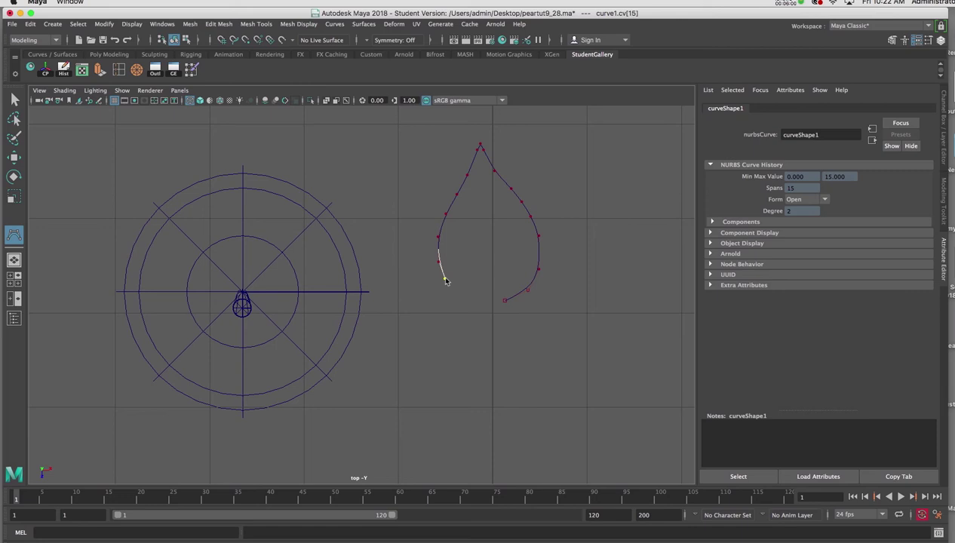
{"action": "left_click", "coordinate": [457, 293]}
{"action": "left_click", "coordinate": [472, 302]}
{"action": "left_click", "coordinate": [492, 304]}
{"action": "key", "text": "Return"}
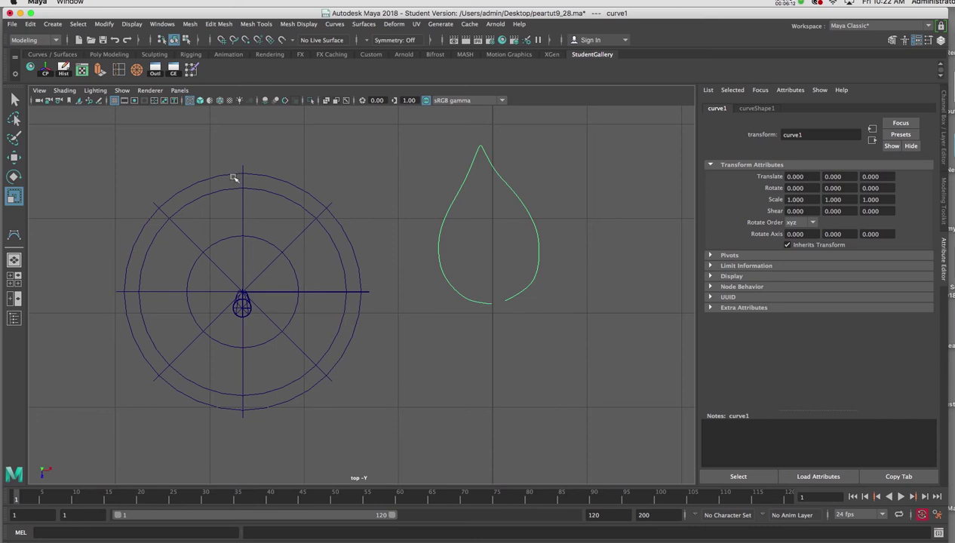
{"action": "left_click", "coordinate": [47, 71]}
Close curve1 into a loop with Curves > Open/Close and switch to shaded display
{"action": "key", "text": "space"}
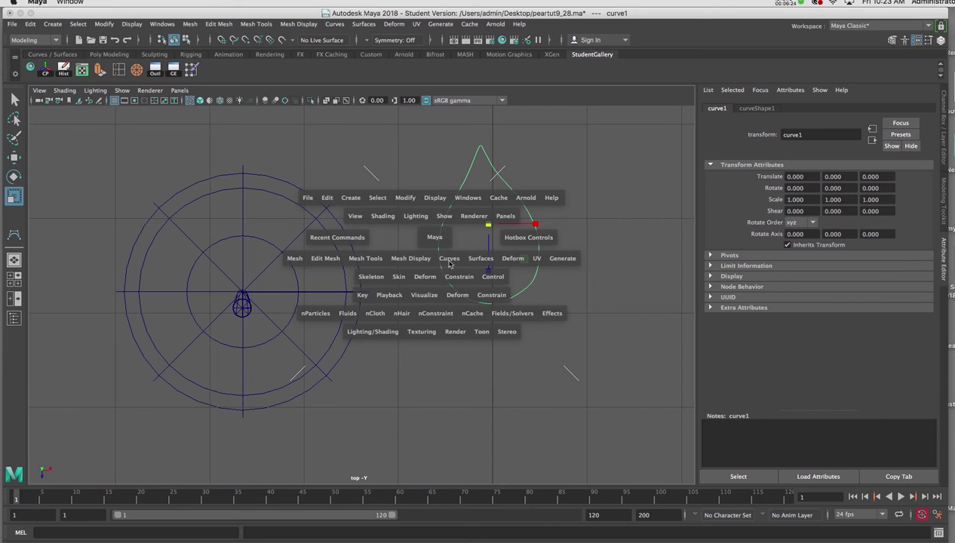
{"action": "left_click", "coordinate": [449, 261]}
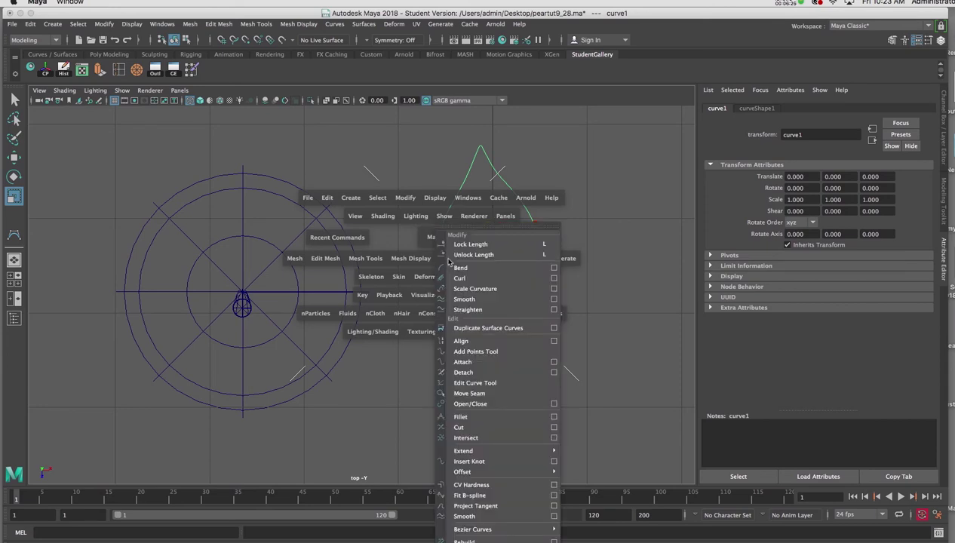
{"action": "left_click", "coordinate": [472, 404]}
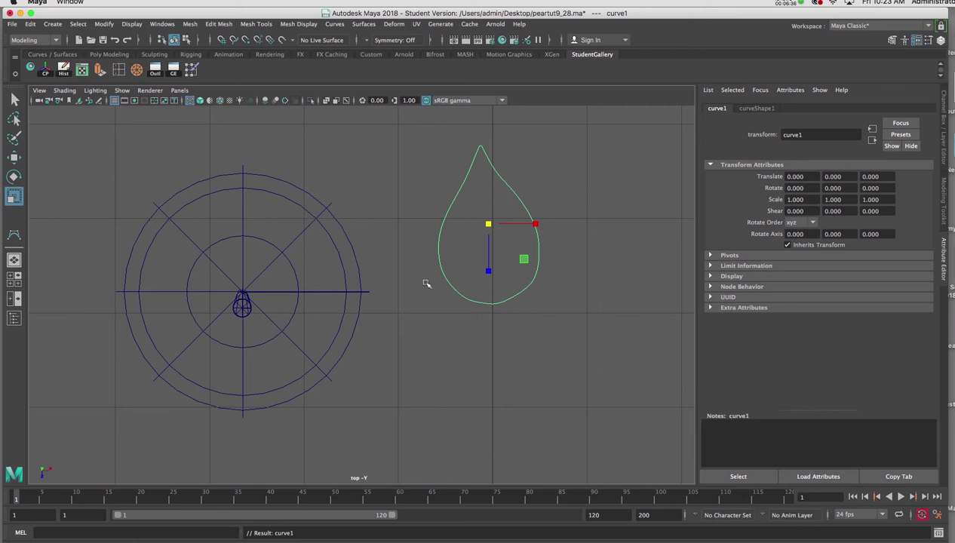
{"action": "key", "text": "5"}
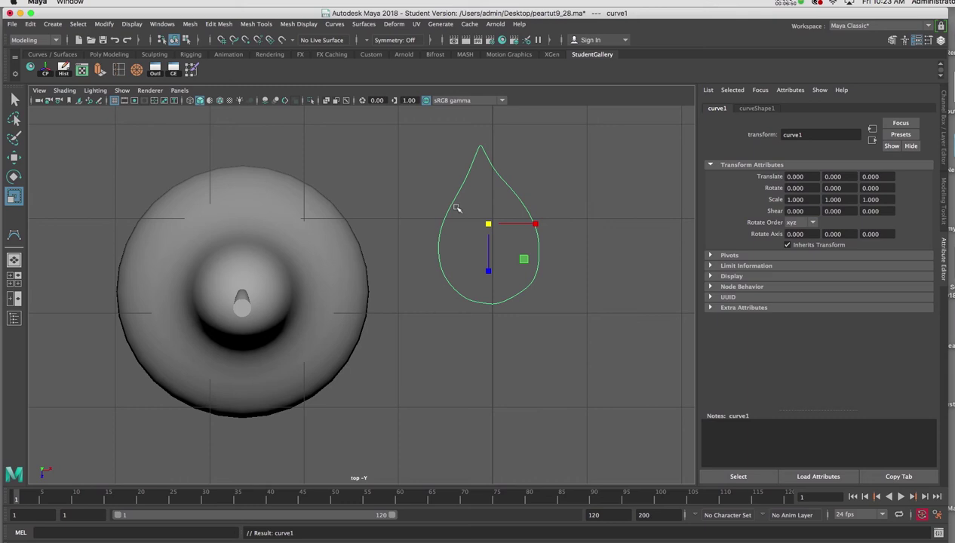
Open the Planar option box from the Surfaces menu in the hotbox
{"action": "key", "text": "space"}
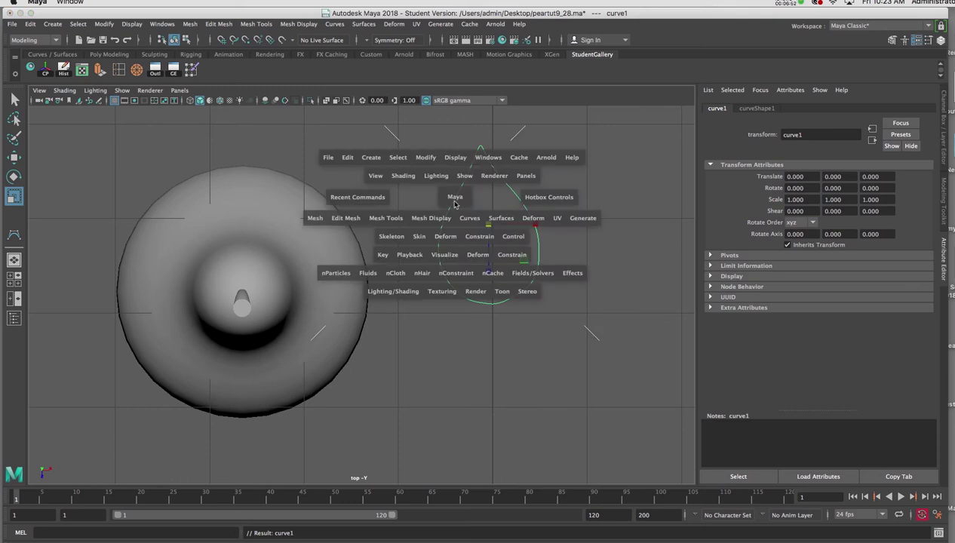
{"action": "left_click", "coordinate": [500, 218]}
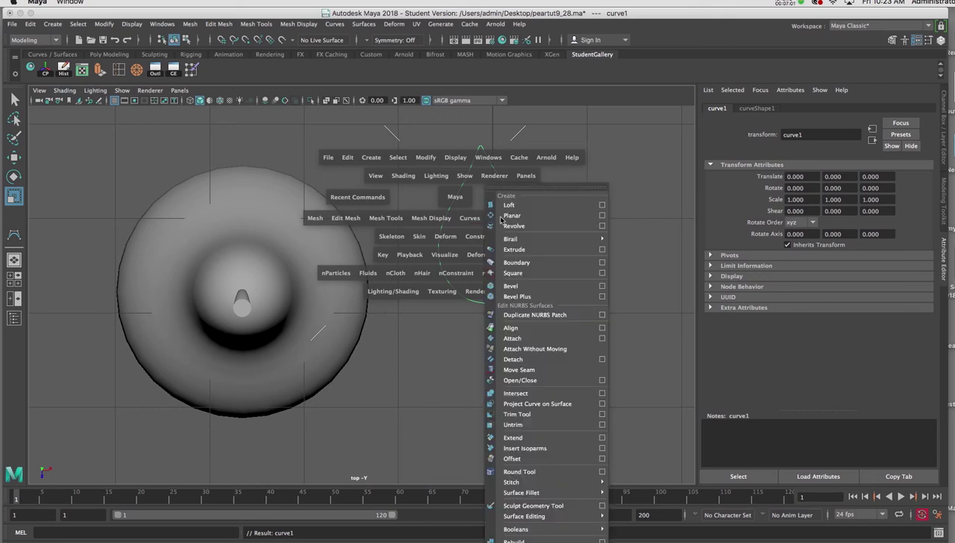
{"action": "left_click", "coordinate": [602, 216]}
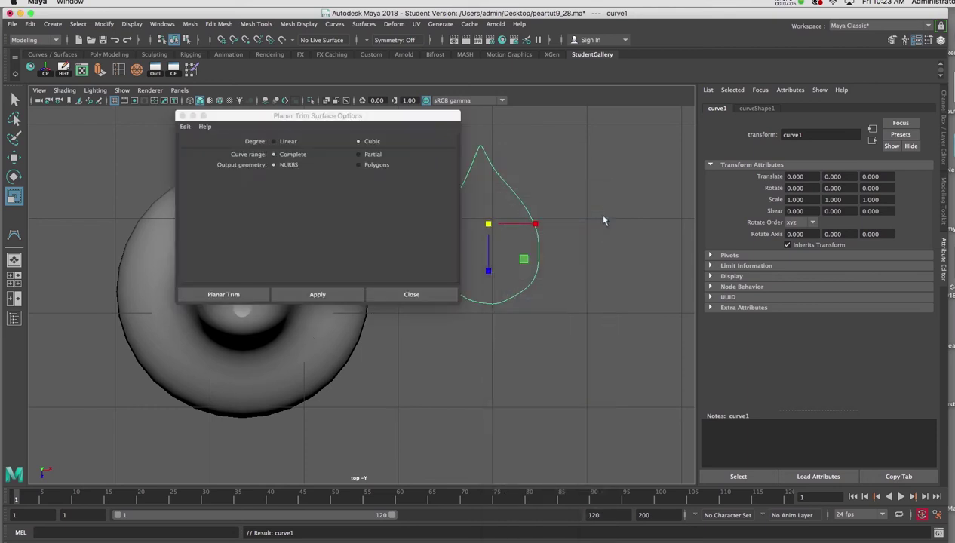
Reset the Planar options, apply them to fill curve1 with a flat surface, and centre its pivot
{"action": "left_click", "coordinate": [186, 129]}
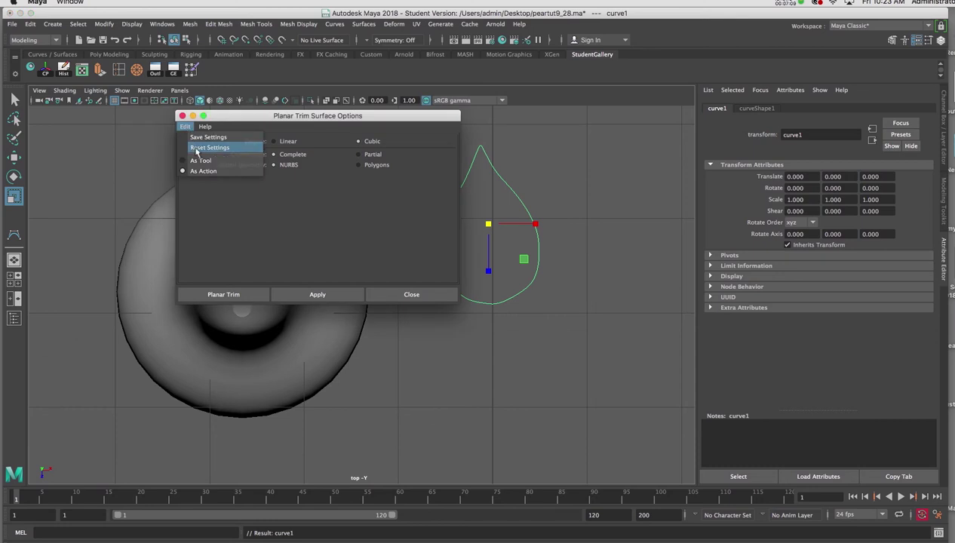
{"action": "left_click", "coordinate": [200, 147]}
{"action": "left_click", "coordinate": [290, 295]}
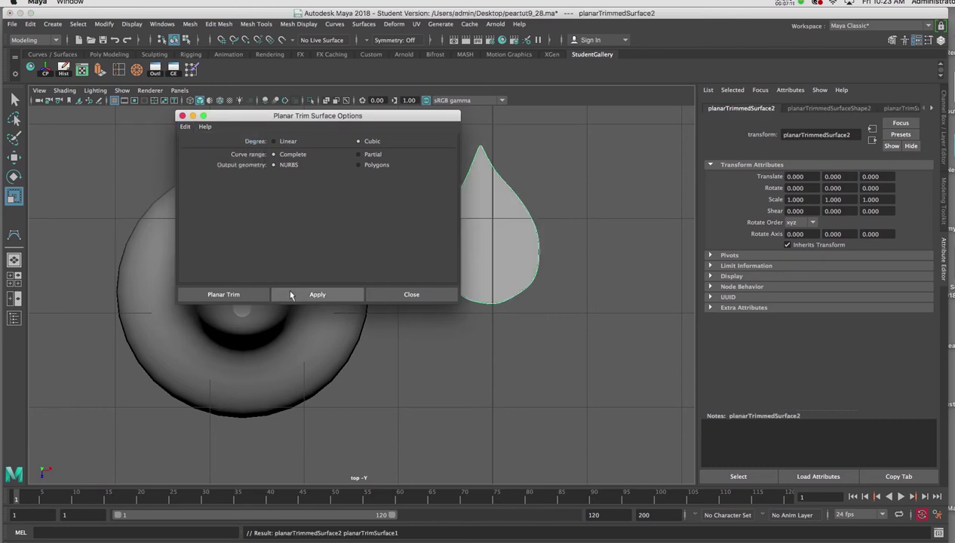
{"action": "left_click", "coordinate": [182, 116]}
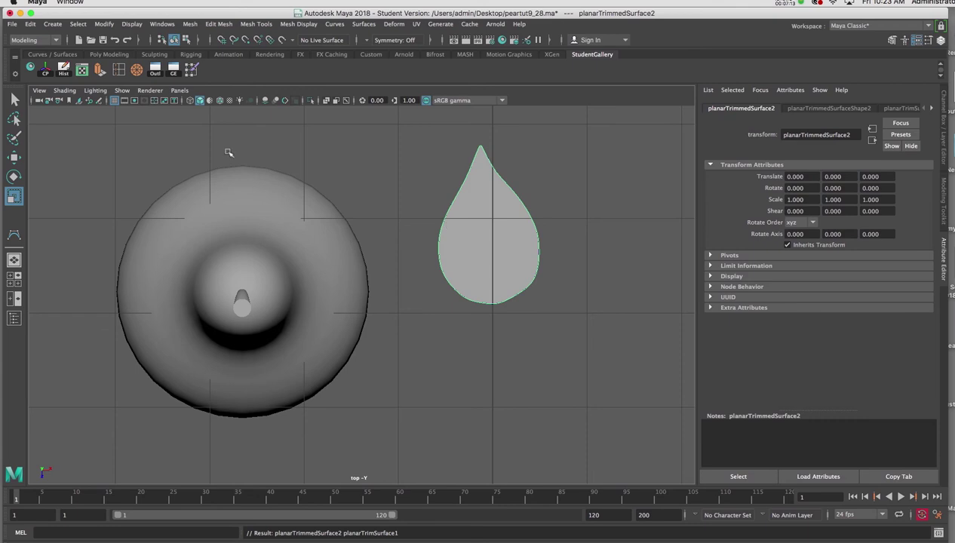
{"action": "left_click", "coordinate": [45, 73]}
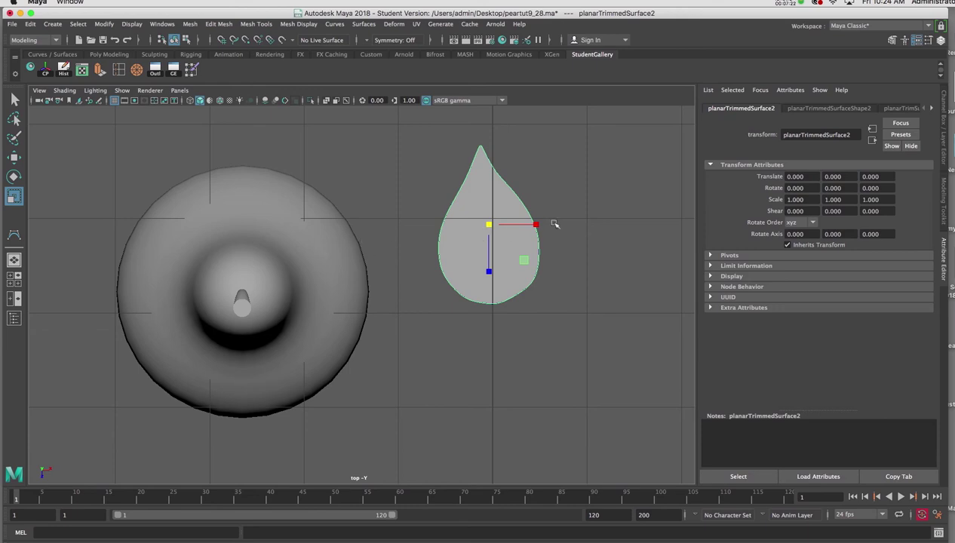
Frame the teardrop surface in perspective and select curve1 from the Outliner
{"action": "key", "text": "space"}
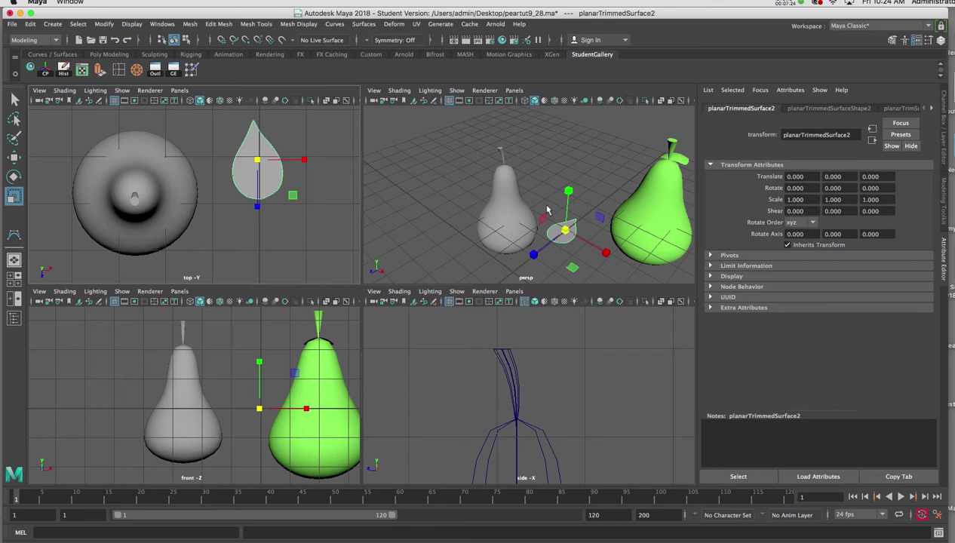
{"action": "key", "text": "f"}
{"action": "key", "text": "space"}
{"action": "left_click_drag", "start_coordinate": [518, 230], "coordinate": [470, 290], "text": "alt"}
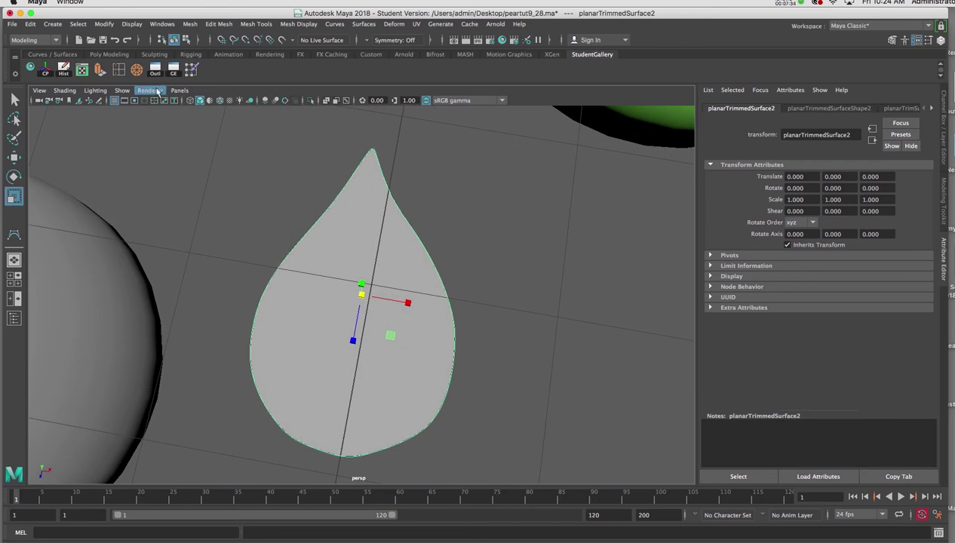
{"action": "left_click", "coordinate": [155, 69]}
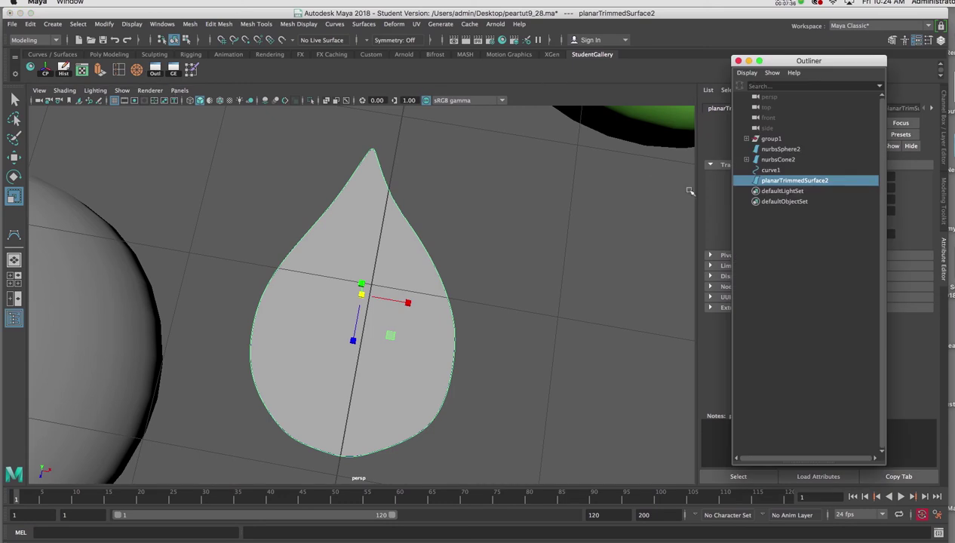
{"action": "left_click", "coordinate": [769, 171]}
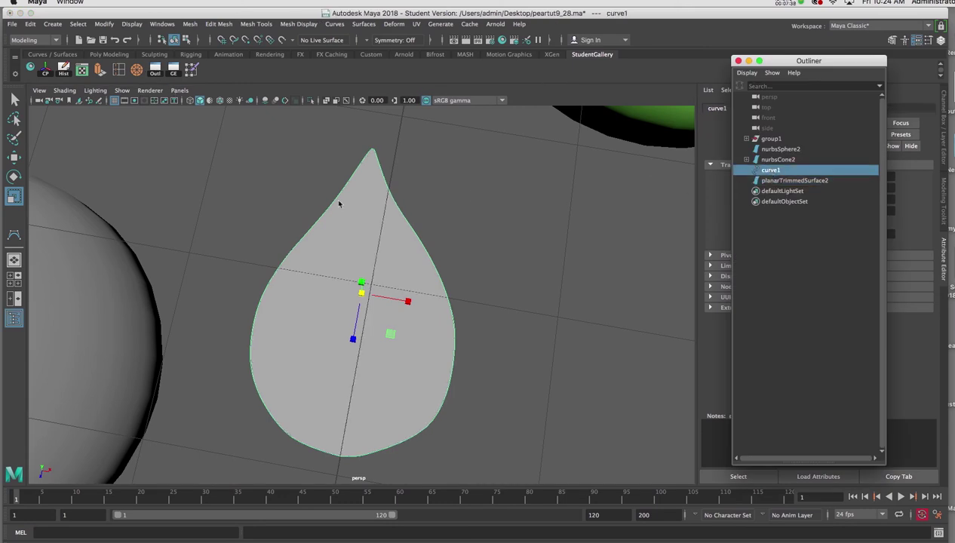
Pick one control vertex on curve1 and shift it sideways along X in four-view layout
{"action": "right_click_drag", "start_coordinate": [315, 228], "coordinate": [256, 226]}
{"action": "left_click_drag", "start_coordinate": [262, 248], "coordinate": [267, 256], "text": "alt"}
{"action": "left_click", "coordinate": [285, 270]}
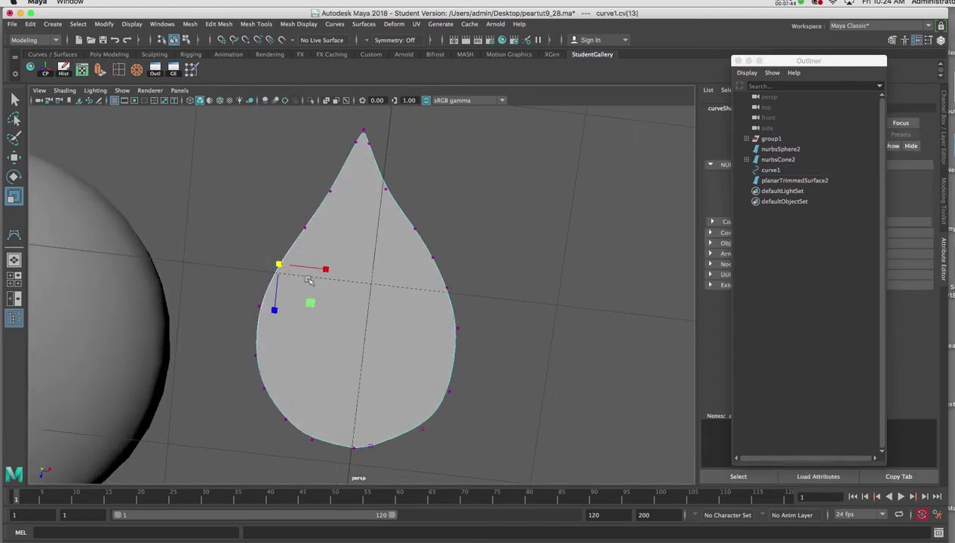
{"action": "key", "text": "w"}
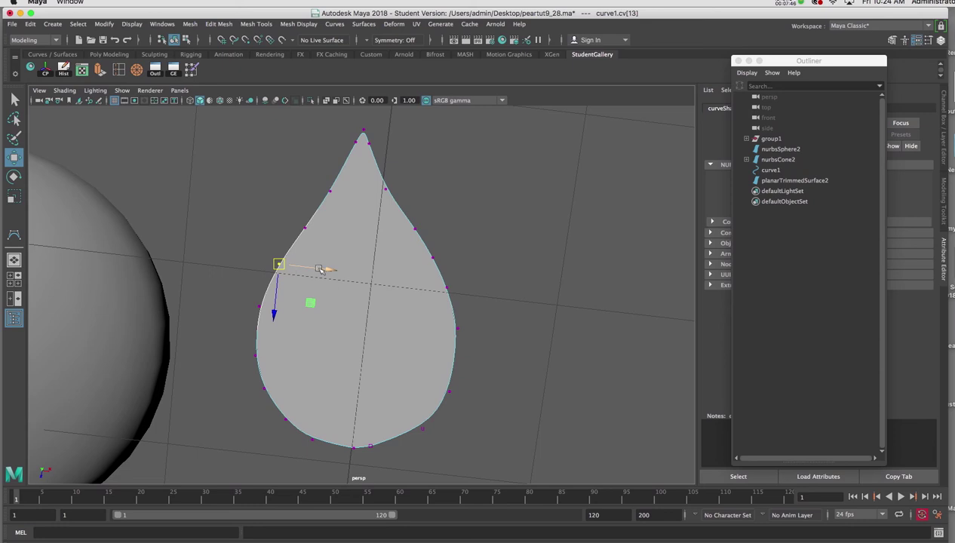
{"action": "key", "text": "space"}
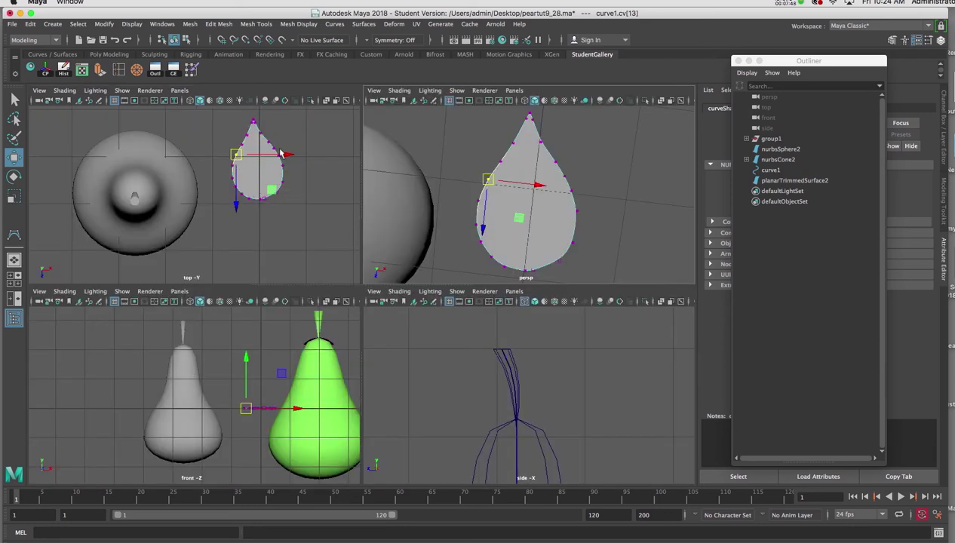
{"action": "mouse_move", "coordinate": [285, 155]}
{"action": "left_mouse_down"}
{"action": "mouse_move", "coordinate": [263, 155]}
{"action": "mouse_move", "coordinate": [288, 154]}
{"action": "left_mouse_up"}
Undo the CV shift, select planarTrimmedSurface2 and orbit around it in perspective
{"action": "key", "text": "space"}
{"action": "left_click_drag", "start_coordinate": [383, 251], "coordinate": [266, 266], "text": "alt"}
{"action": "key", "text": "ctrl+z"}
{"action": "left_click_drag", "start_coordinate": [335, 276], "coordinate": [309, 282], "text": "alt"}
{"action": "left_click", "coordinate": [302, 323]}
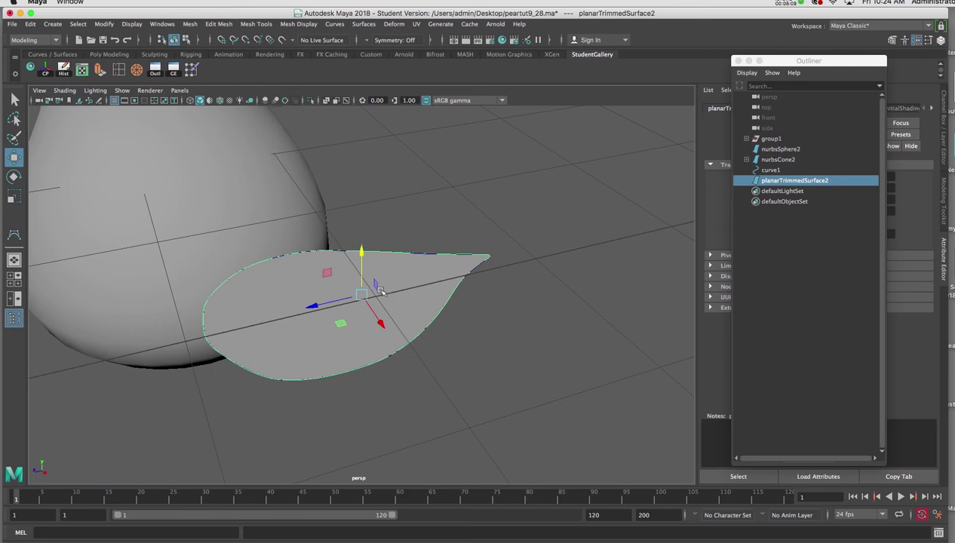
{"action": "left_click_drag", "start_coordinate": [375, 286], "coordinate": [309, 272], "text": "alt"}
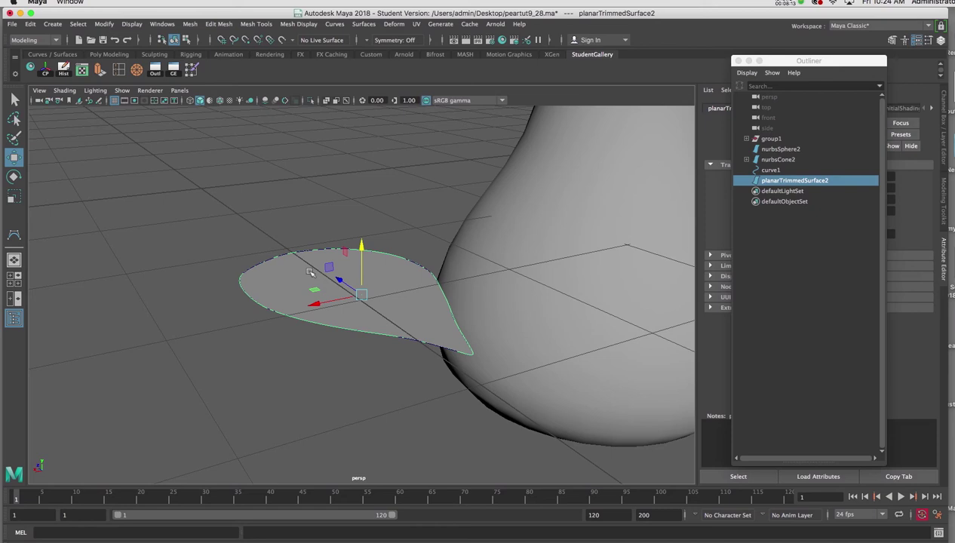
{"action": "left_click_drag", "start_coordinate": [397, 286], "coordinate": [376, 280], "text": "alt"}
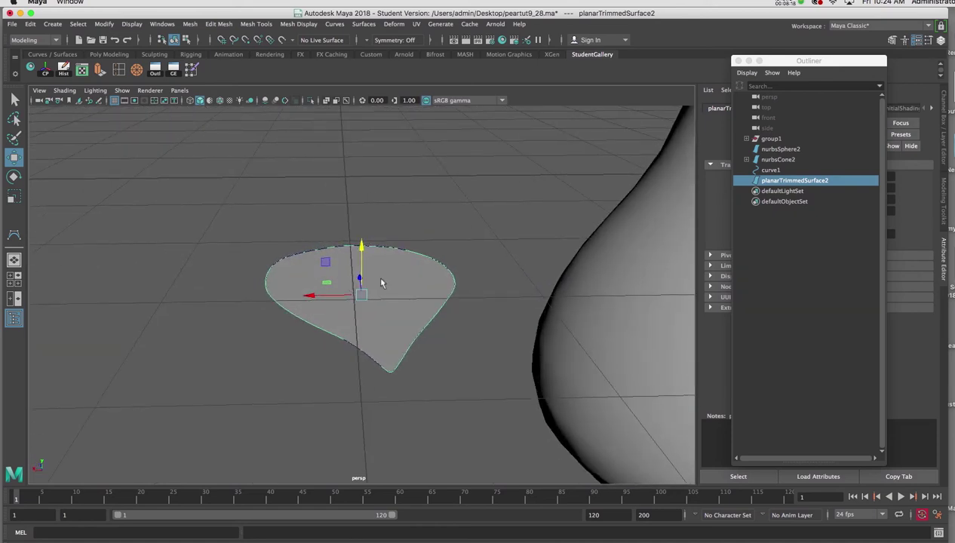
Switch the leaf surface to Control Vertex mode, select its inner CVs and raise them along Y
{"action": "right_click", "coordinate": [382, 281]}
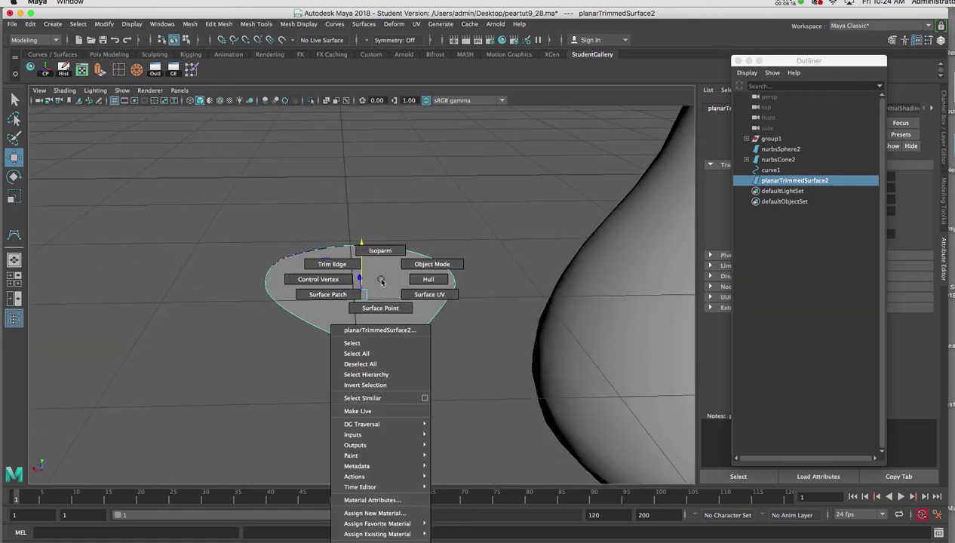
{"action": "left_click", "coordinate": [318, 279]}
{"action": "mouse_move", "coordinate": [320, 283]}
{"action": "left_mouse_down", "text": "alt"}
{"action": "mouse_move", "coordinate": [315, 311]}
{"action": "mouse_move", "coordinate": [322, 270]}
{"action": "left_mouse_up", "text": "alt"}
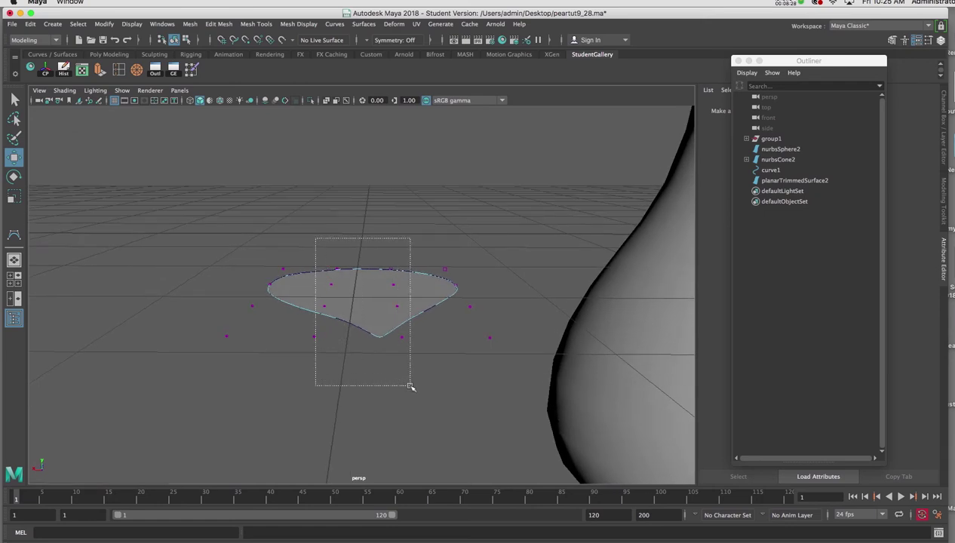
{"action": "left_click_drag", "start_coordinate": [411, 387], "coordinate": [411, 386]}
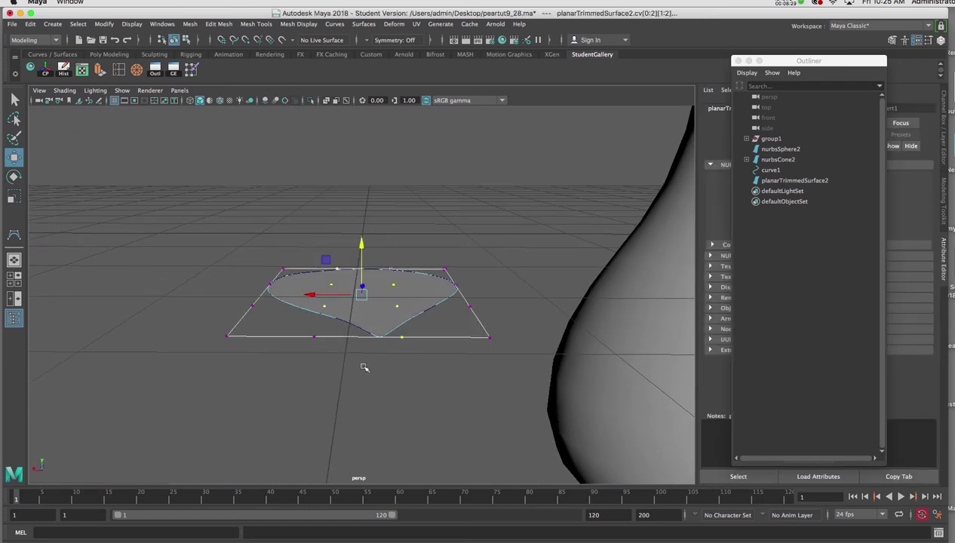
{"action": "left_click", "coordinate": [317, 339], "text": "shift"}
{"action": "left_click_drag", "start_coordinate": [317, 338], "coordinate": [352, 330], "text": "alt"}
{"action": "left_click_drag", "start_coordinate": [362, 230], "coordinate": [430, 264]}
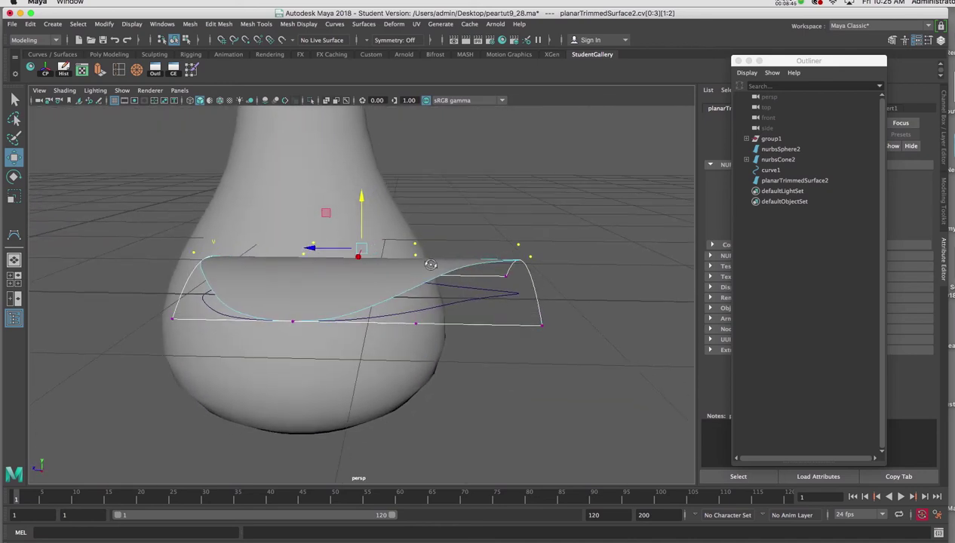
Curl the leaf by lowering its right-edge CVs and its corner CV in Y
{"action": "left_click_drag", "start_coordinate": [557, 222], "coordinate": [557, 252], "text": "alt"}
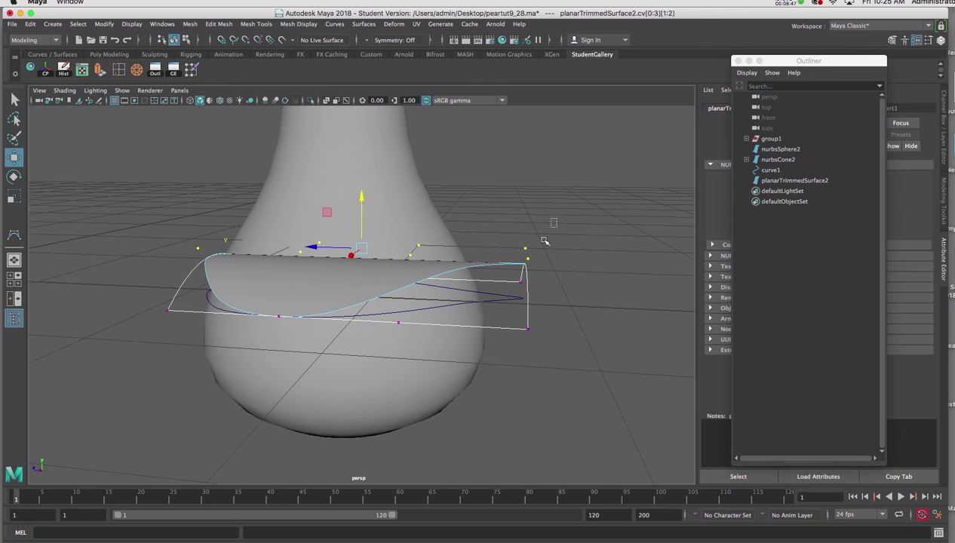
{"action": "left_click_drag", "start_coordinate": [498, 315], "coordinate": [498, 312]}
{"action": "left_click_drag", "start_coordinate": [528, 251], "coordinate": [268, 330]}
{"action": "left_click_drag", "start_coordinate": [248, 258], "coordinate": [249, 299]}
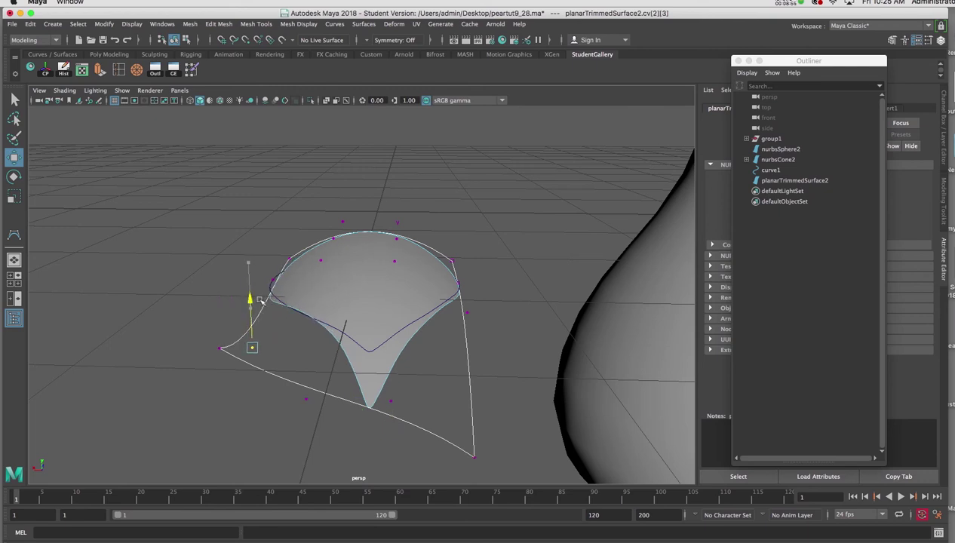
{"action": "left_click_drag", "start_coordinate": [200, 330], "coordinate": [366, 356]}
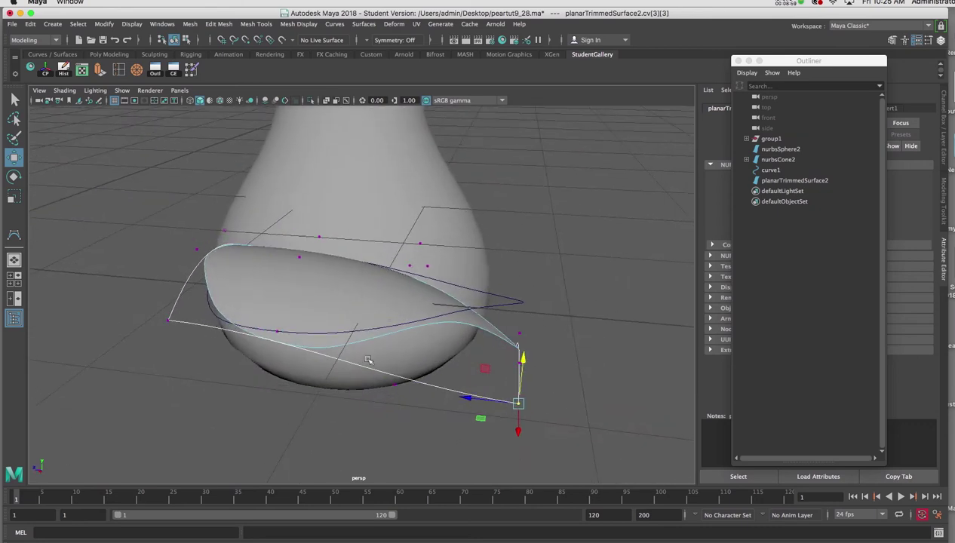
Return the leaf to object mode and show the whole scene in four views
{"action": "right_click_drag", "start_coordinate": [339, 291], "coordinate": [385, 267]}
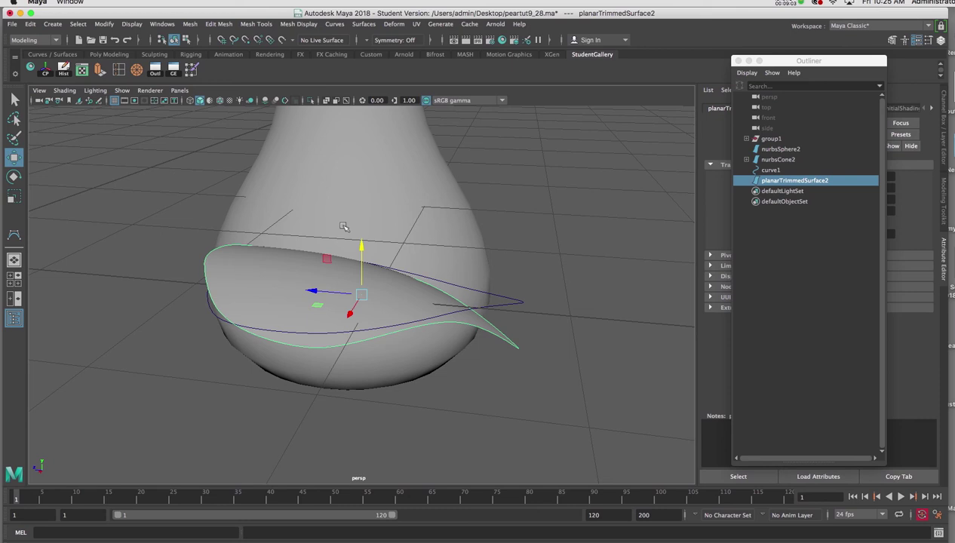
{"action": "left_click_drag", "start_coordinate": [345, 224], "coordinate": [364, 207], "text": "alt"}
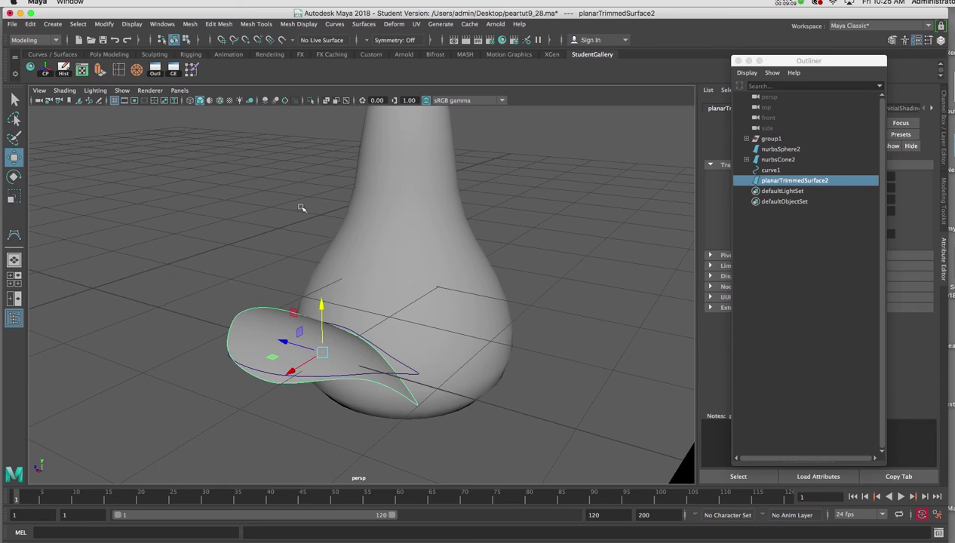
{"action": "key", "text": "space"}
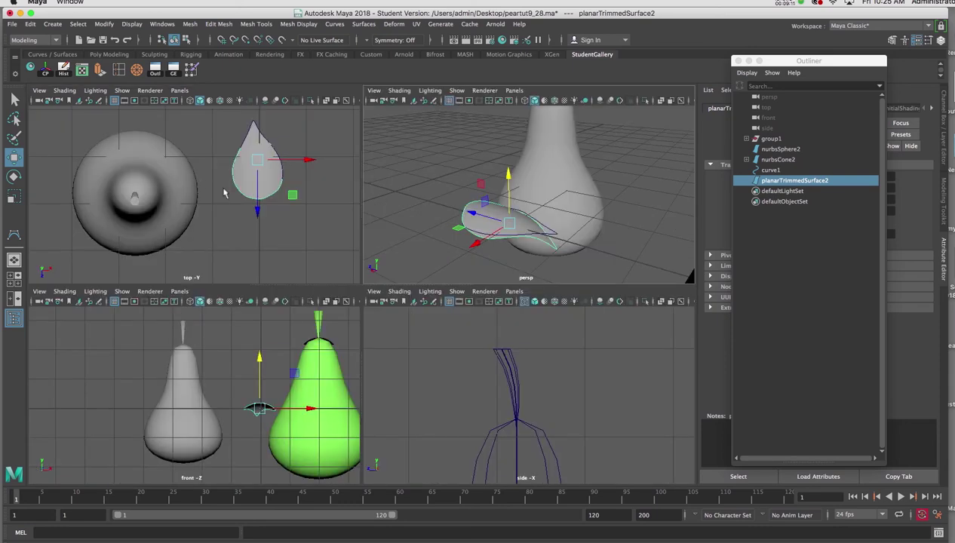
In the maximized top view, put the leaf's pivot at its rounded end and centre it over the pear in wireframe
{"action": "key", "text": "space"}
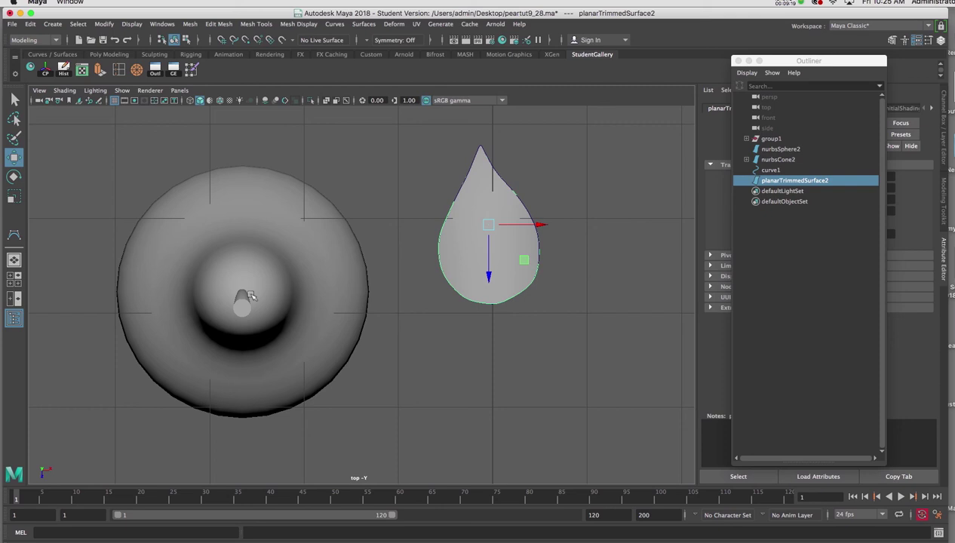
{"action": "key", "text": "d"}
{"action": "left_click_drag", "start_coordinate": [488, 276], "coordinate": [495, 353]}
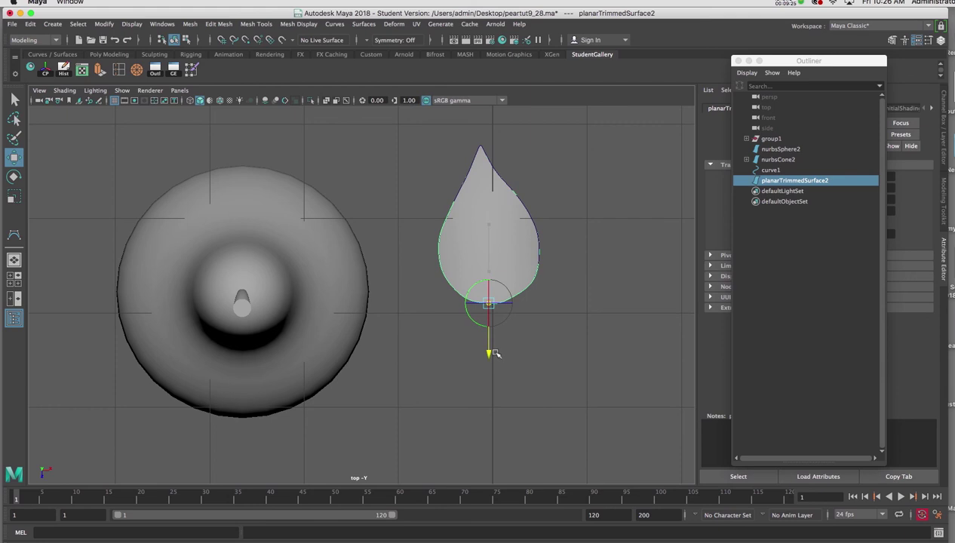
{"action": "left_click_drag", "start_coordinate": [535, 304], "coordinate": [542, 303]}
{"action": "key", "text": "d"}
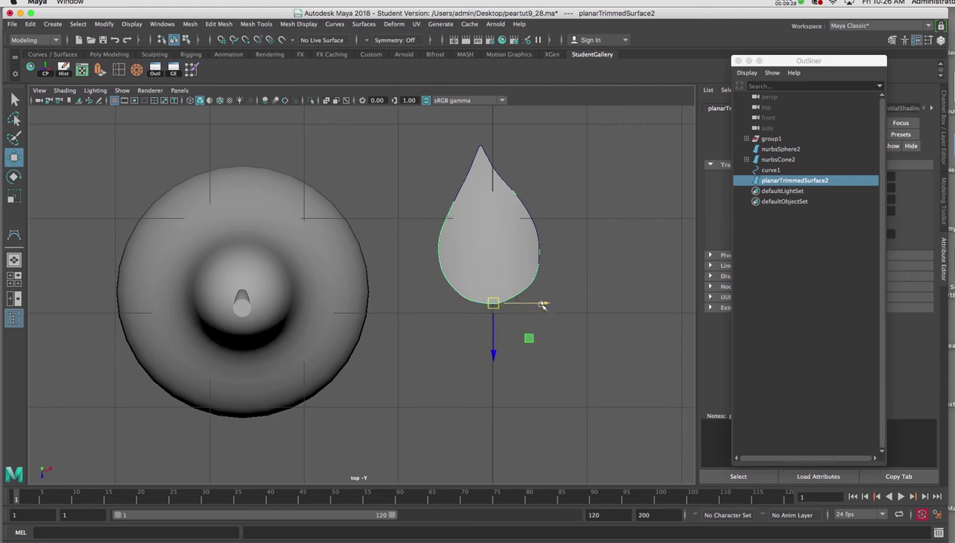
{"action": "left_click_drag", "start_coordinate": [495, 305], "coordinate": [241, 292]}
{"action": "key", "text": "4"}
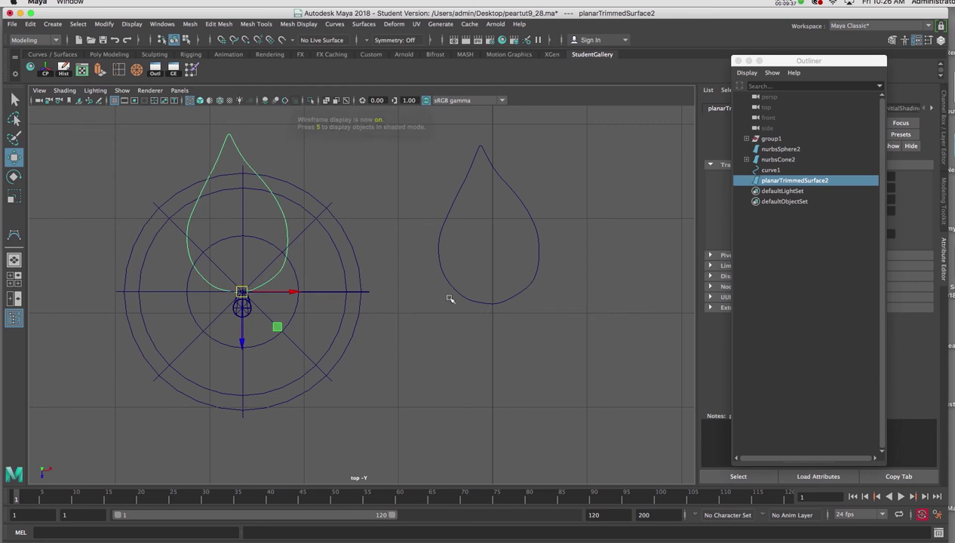
Raise the leaf to the stem top in side view, then frame and check it in perspective
{"action": "key", "text": "space"}
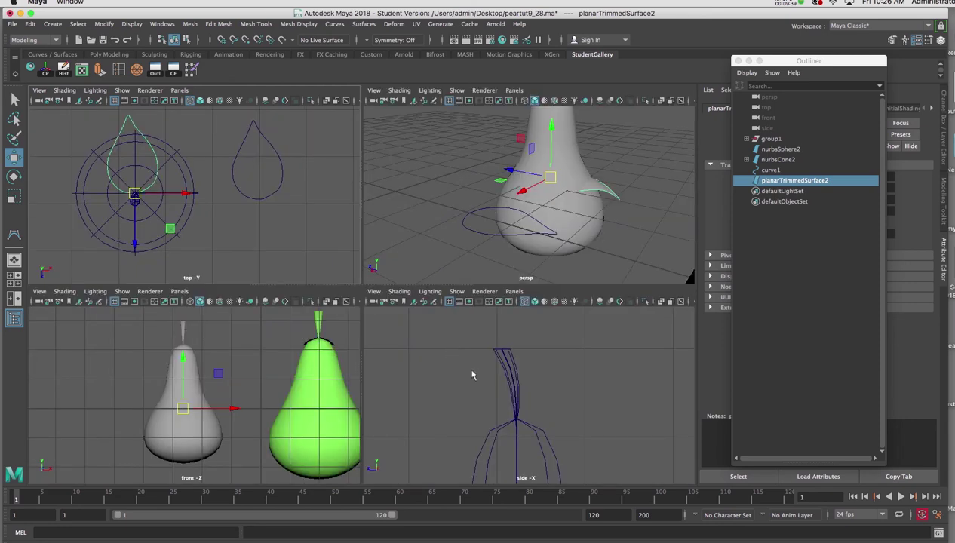
{"action": "key", "text": "space"}
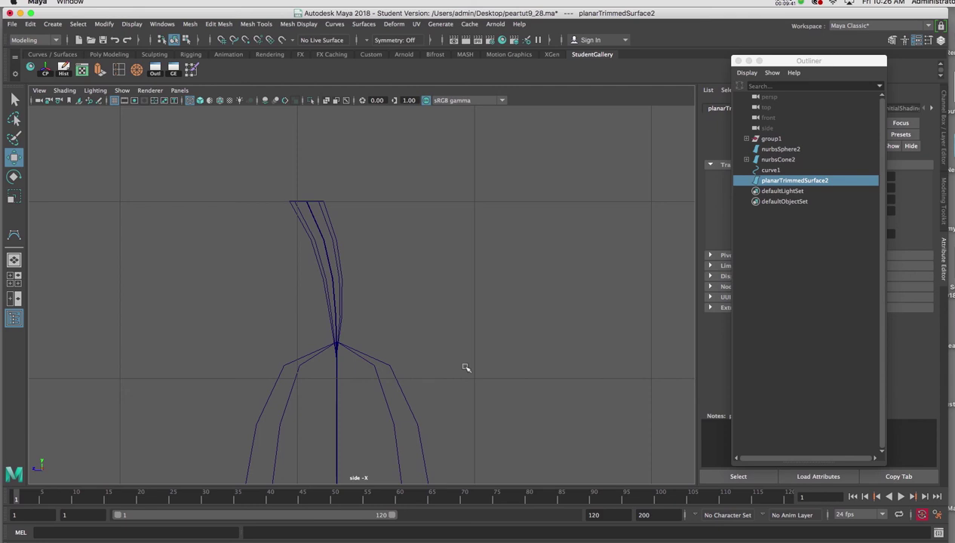
{"action": "key", "text": "a"}
{"action": "left_click_drag", "start_coordinate": [218, 273], "coordinate": [217, 141]}
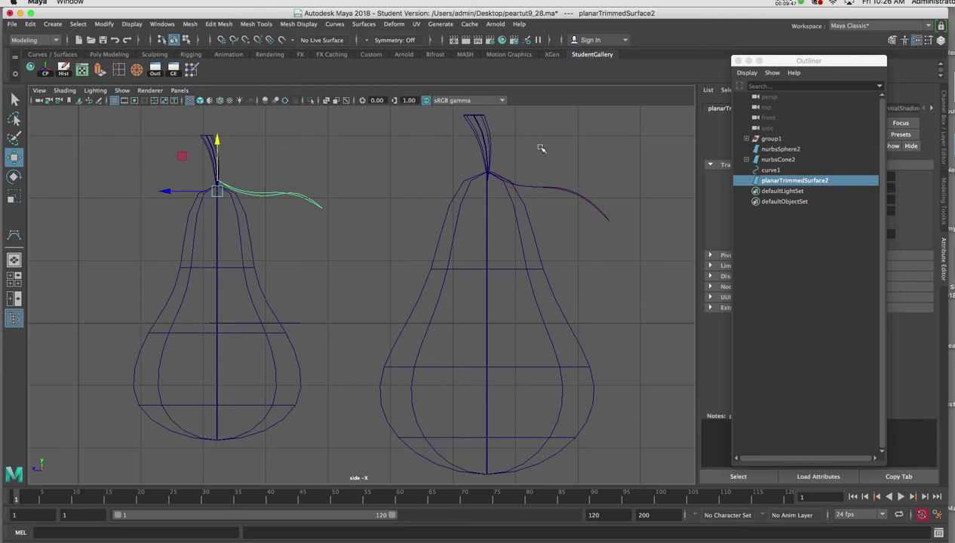
{"action": "key", "text": "space"}
{"action": "key", "text": "space"}
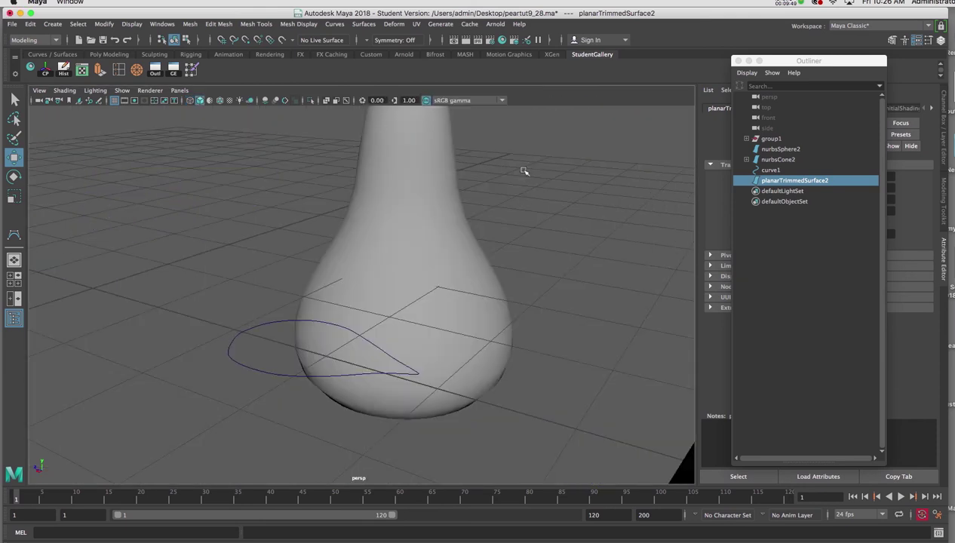
{"action": "key", "text": "f"}
{"action": "left_click_drag", "start_coordinate": [460, 287], "coordinate": [377, 208], "text": "alt"}
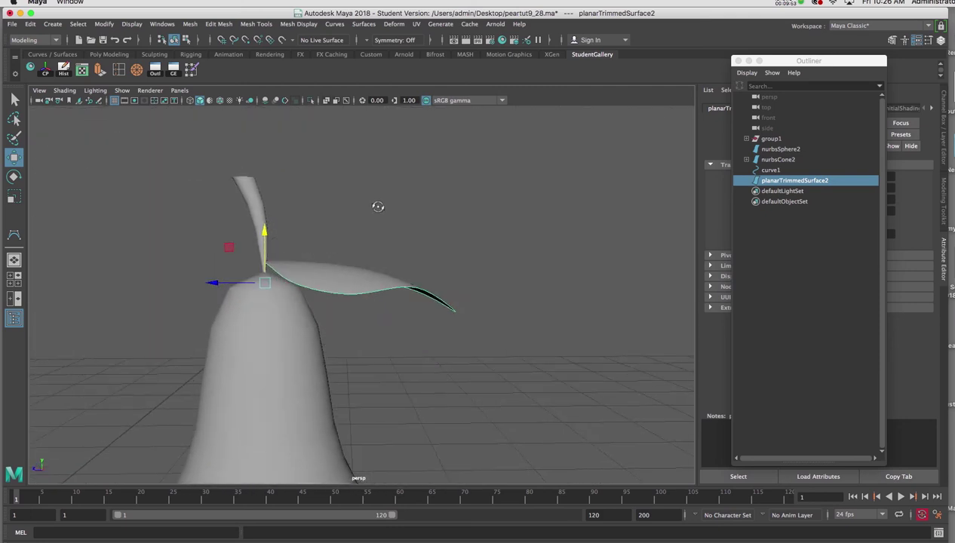
Move the leaf's pivot up to the stem top and scale the leaf down along its length
{"action": "key", "text": "d"}
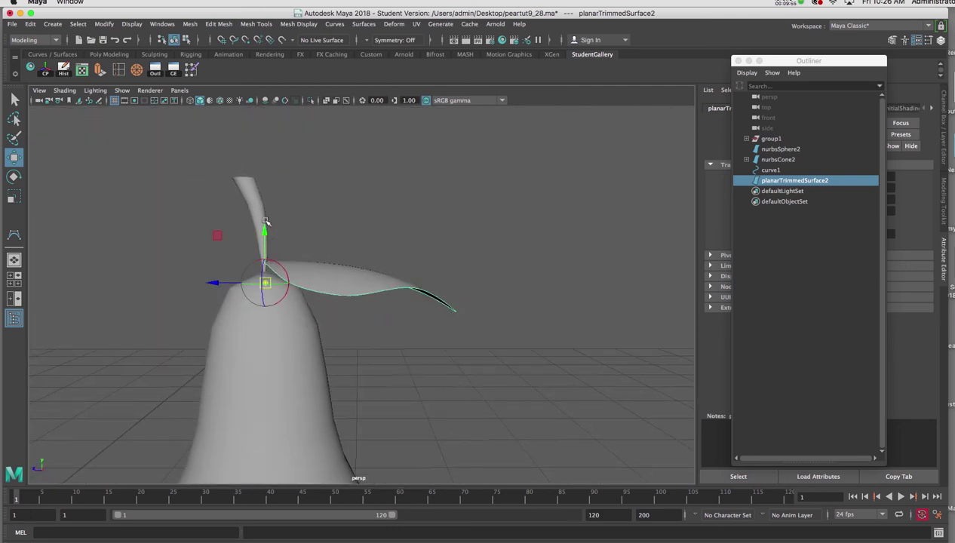
{"action": "left_click_drag", "start_coordinate": [265, 230], "coordinate": [264, 211]}
{"action": "key", "text": "d"}
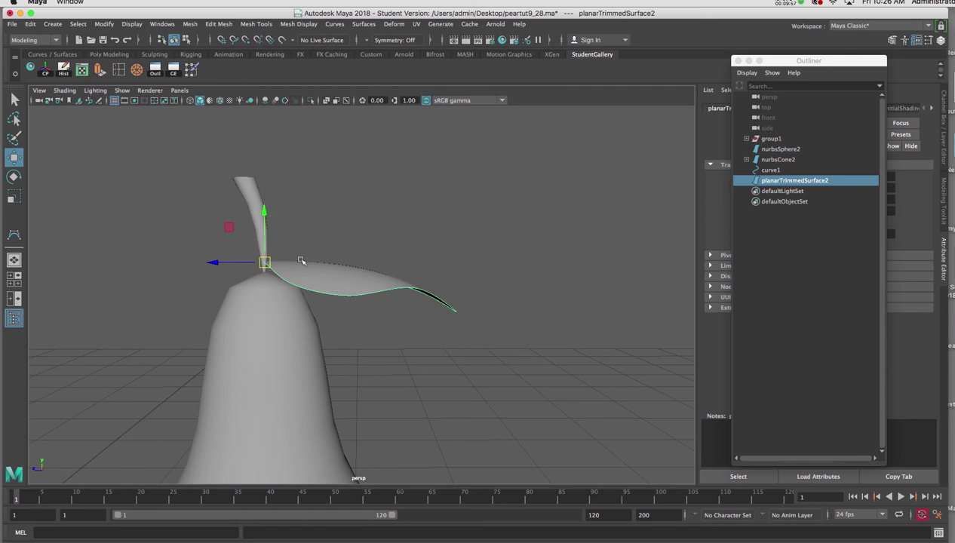
{"action": "key", "text": "r"}
{"action": "left_click_drag", "start_coordinate": [256, 261], "coordinate": [198, 270]}
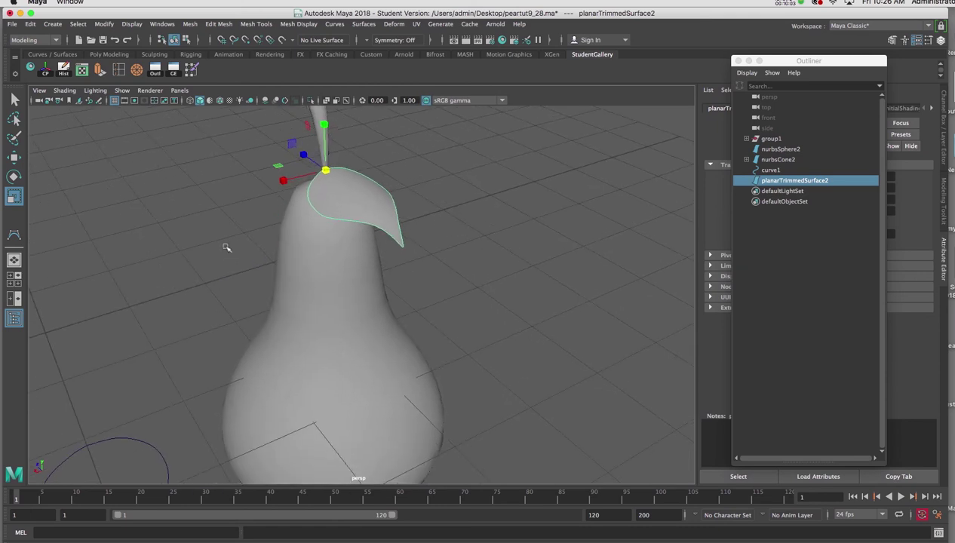